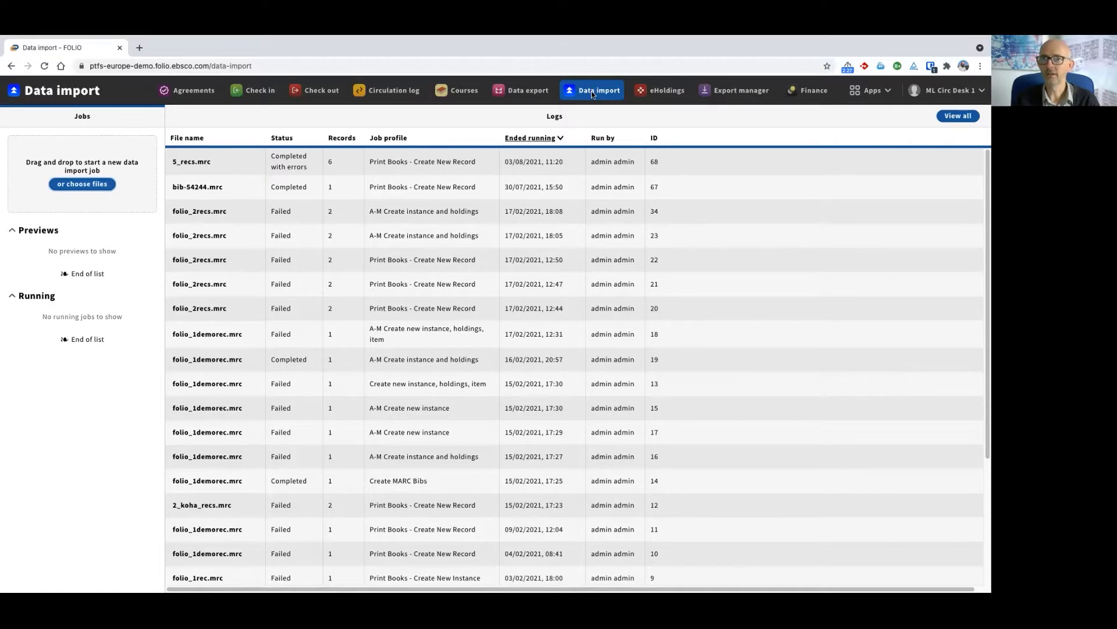
# Look over the import logs and open the data import settings with the field mapping profiles
pyautogui.scroll(-2, 212, 244)
pyautogui.scroll(3, 225, 391)
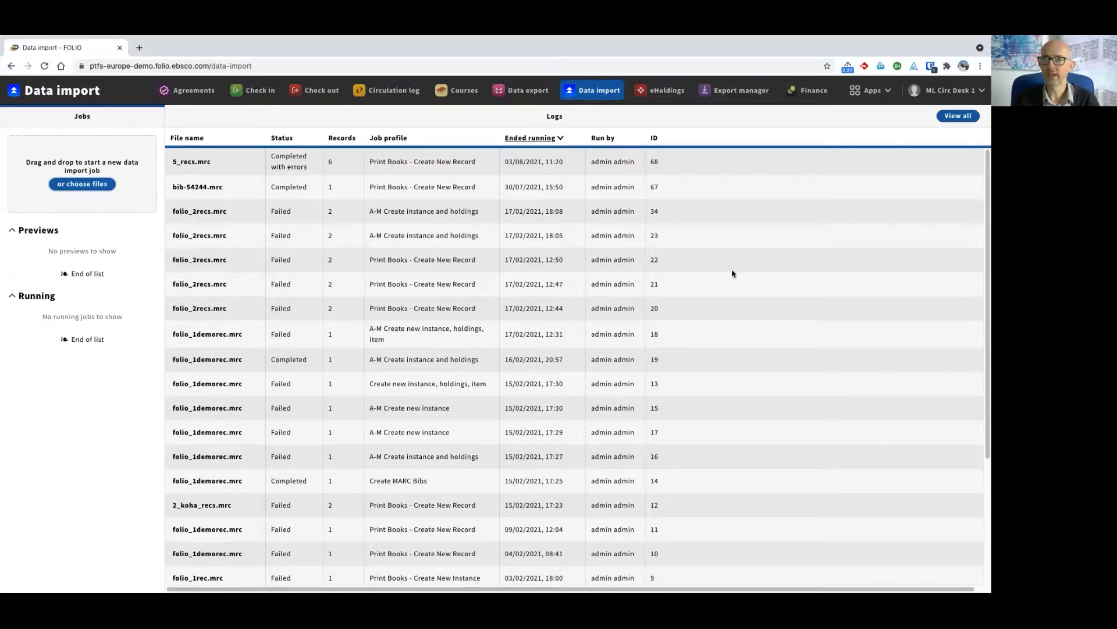
pyautogui.click(873, 92)
pyautogui.click(736, 250)
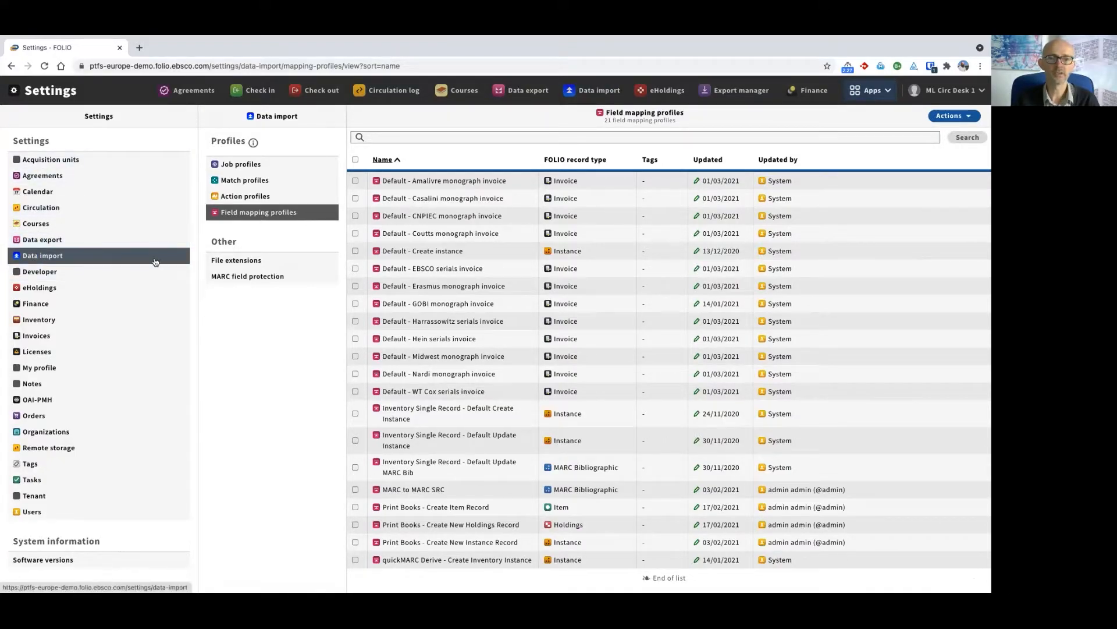
# View the MARC field protection settings and the list of file extensions for data import
pyautogui.doubleClick(217, 241)
pyautogui.click(243, 315)
pyautogui.click(248, 276)
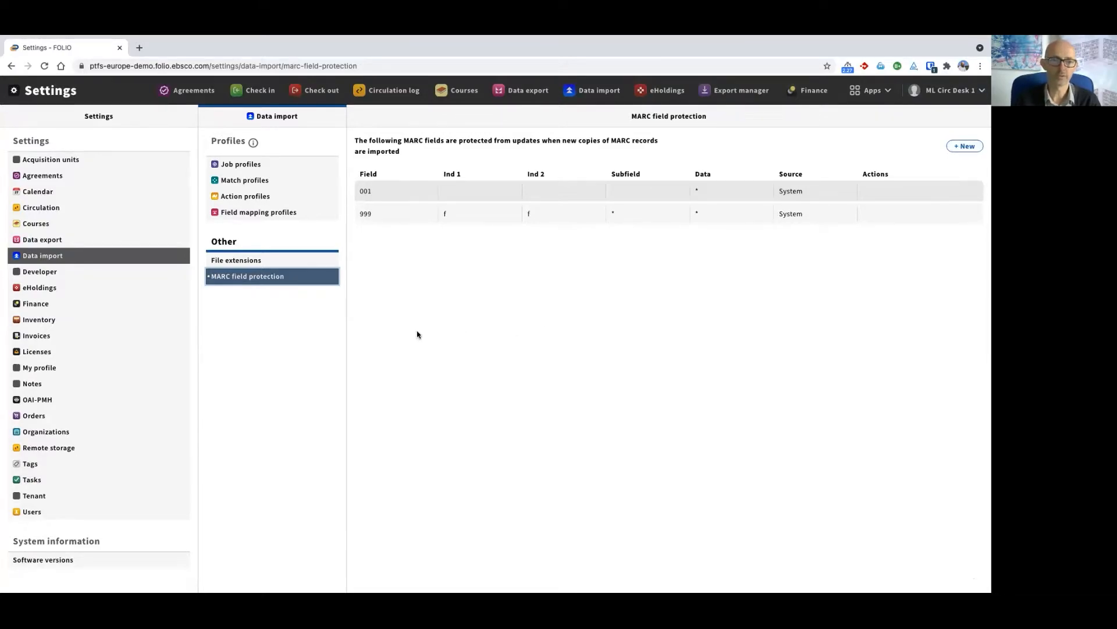
pyautogui.click(237, 262)
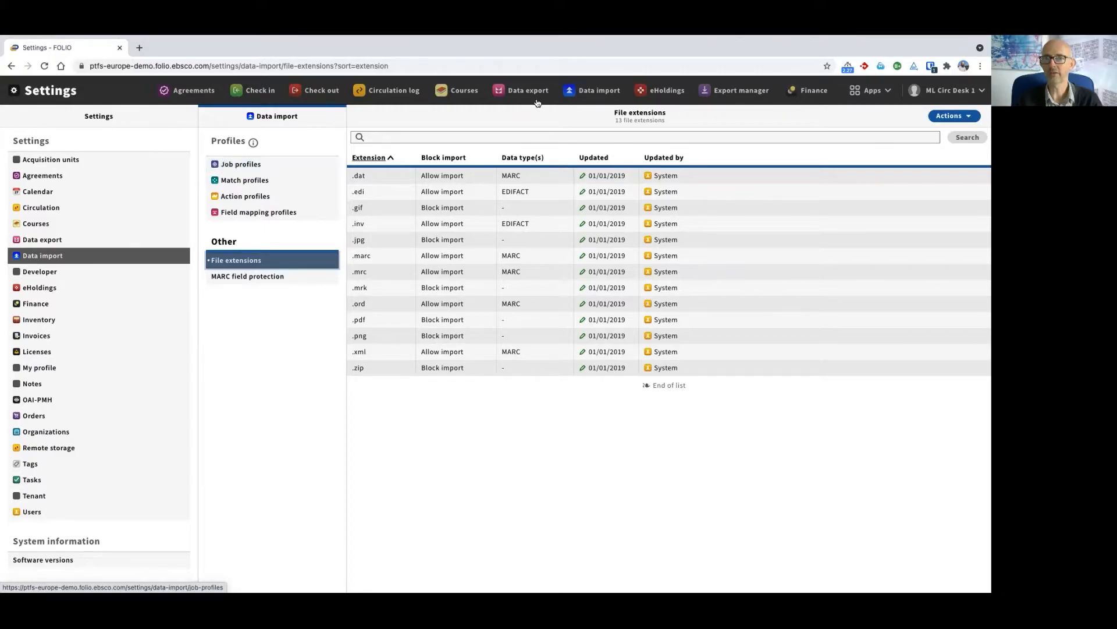
# Open the "Print Books - Create Item Record" field mapping profile and examine its barcode mapping
pyautogui.click(263, 213)
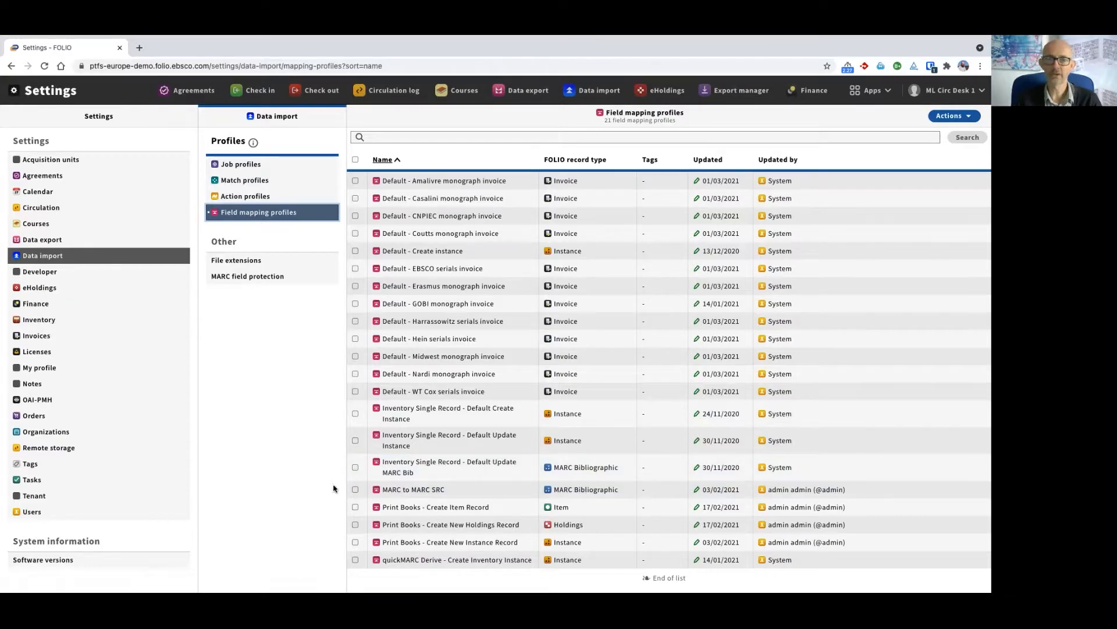
pyautogui.click(463, 510)
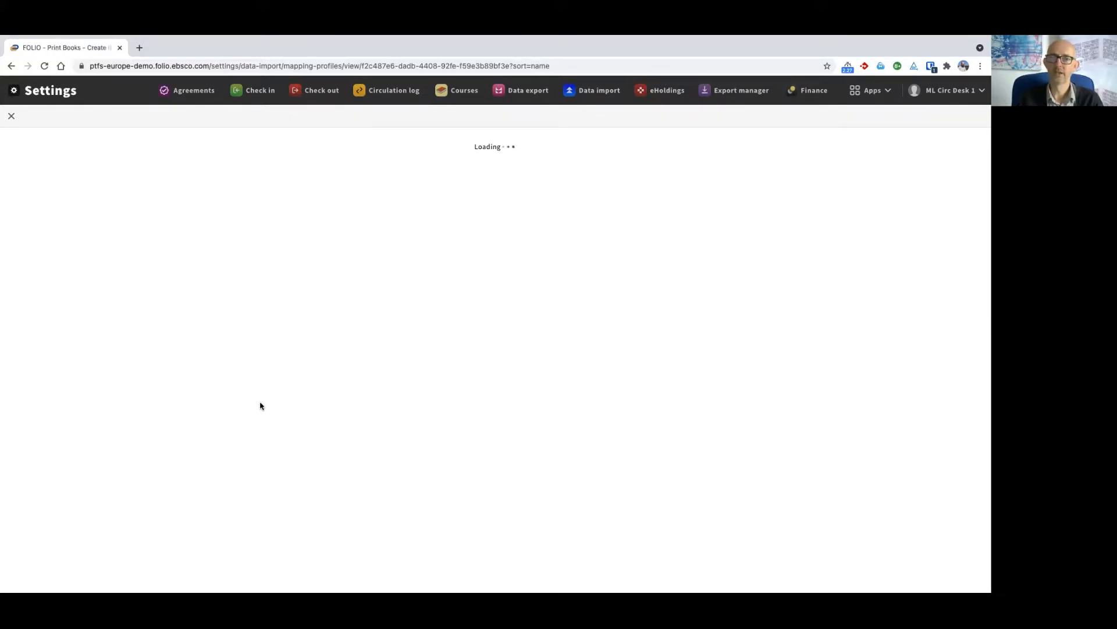
pyautogui.scroll(-2, 277, 405)
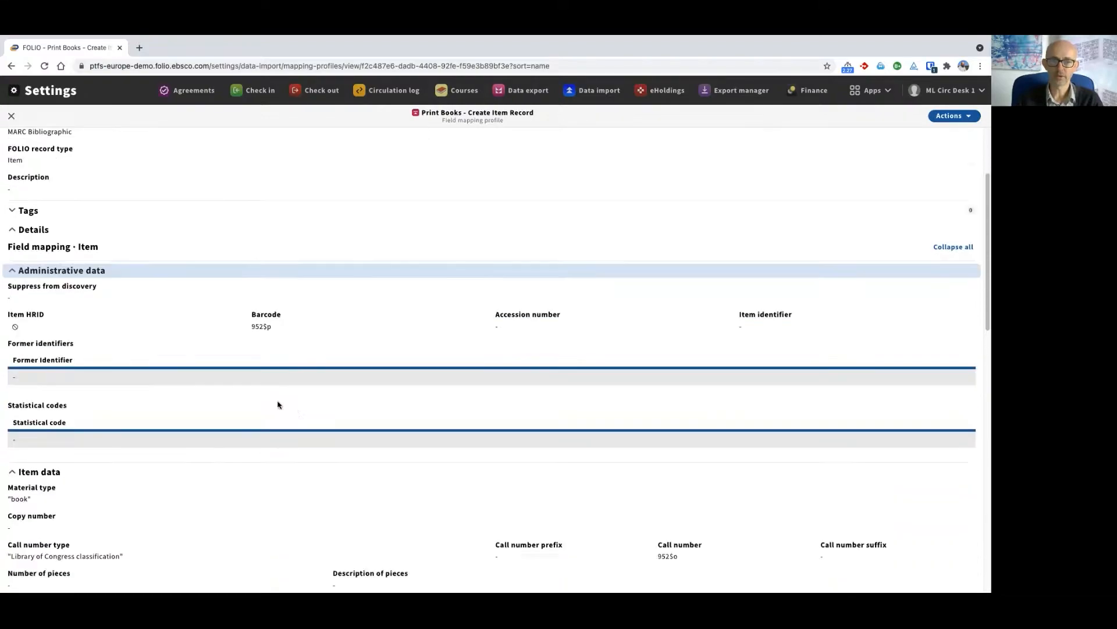
pyautogui.scroll(-1, 277, 405)
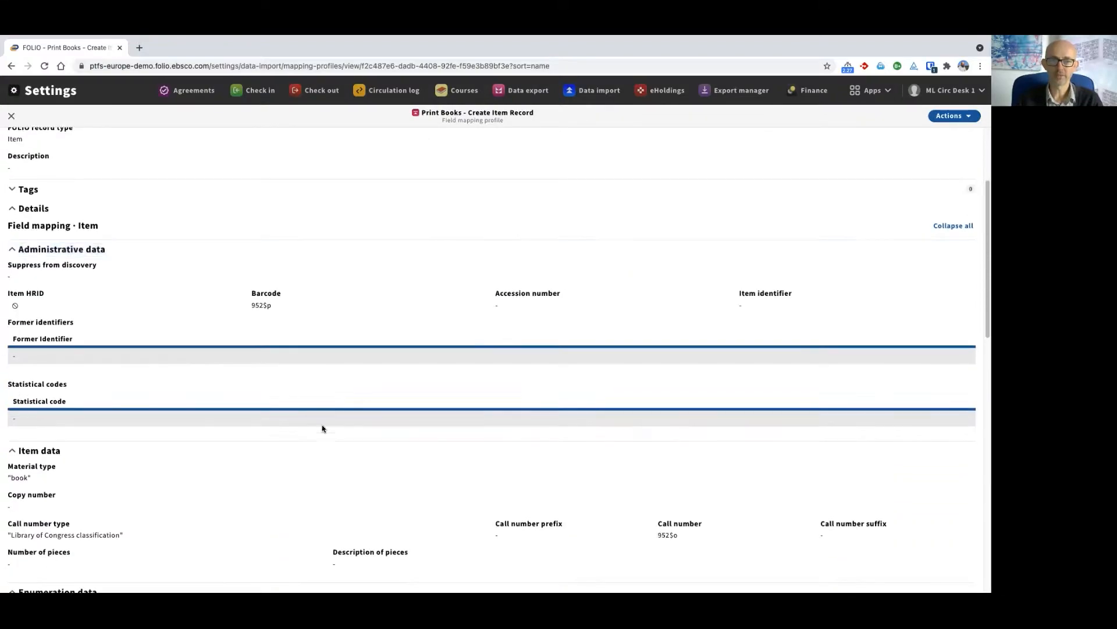
pyautogui.doubleClick(267, 293)
pyautogui.moveTo(252, 305); pyautogui.dragTo(269, 305)
# Examine the profile's call number, enumeration, item notes, loan and location mappings, and close the profile
pyautogui.scroll(-4, 313, 314)
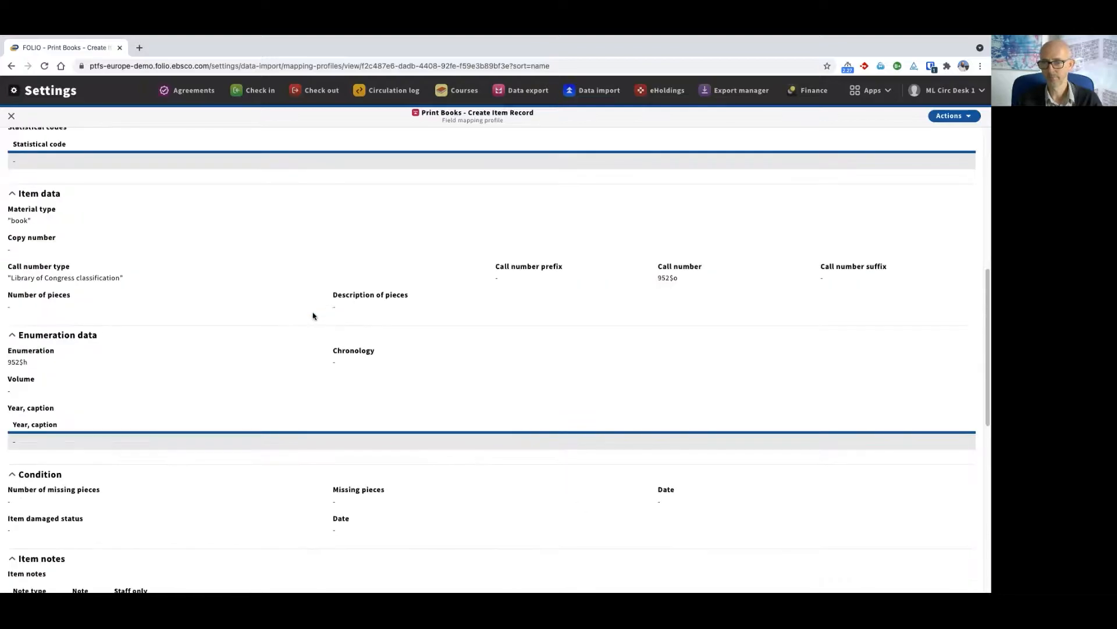
pyautogui.moveTo(659, 275); pyautogui.dragTo(677, 275)
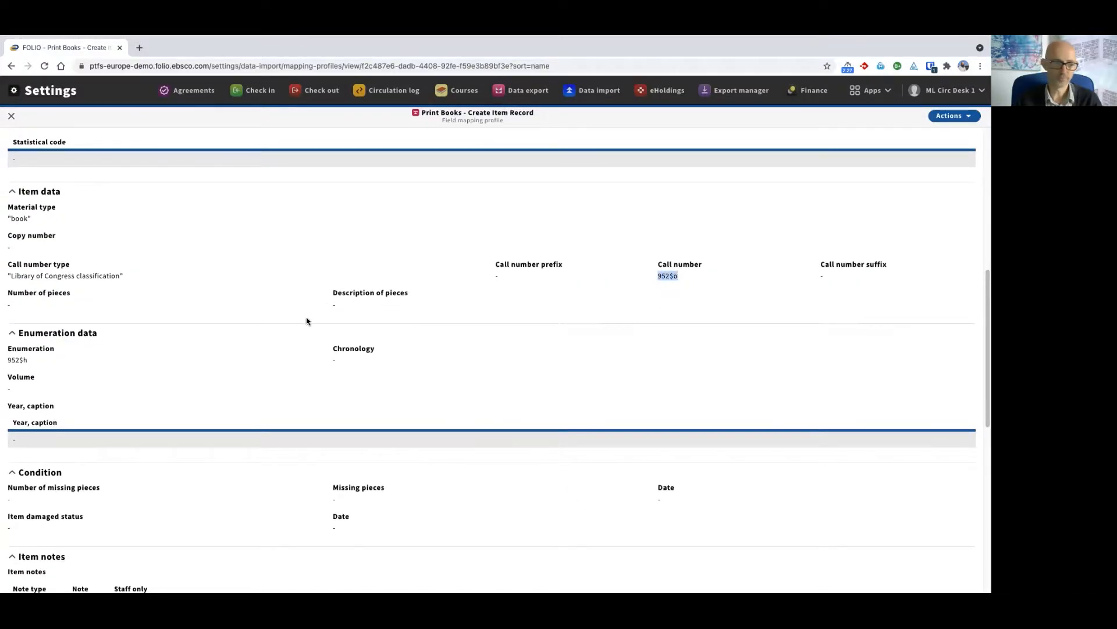
pyautogui.scroll(-3, 306, 321)
pyautogui.scroll(-3, 307, 321)
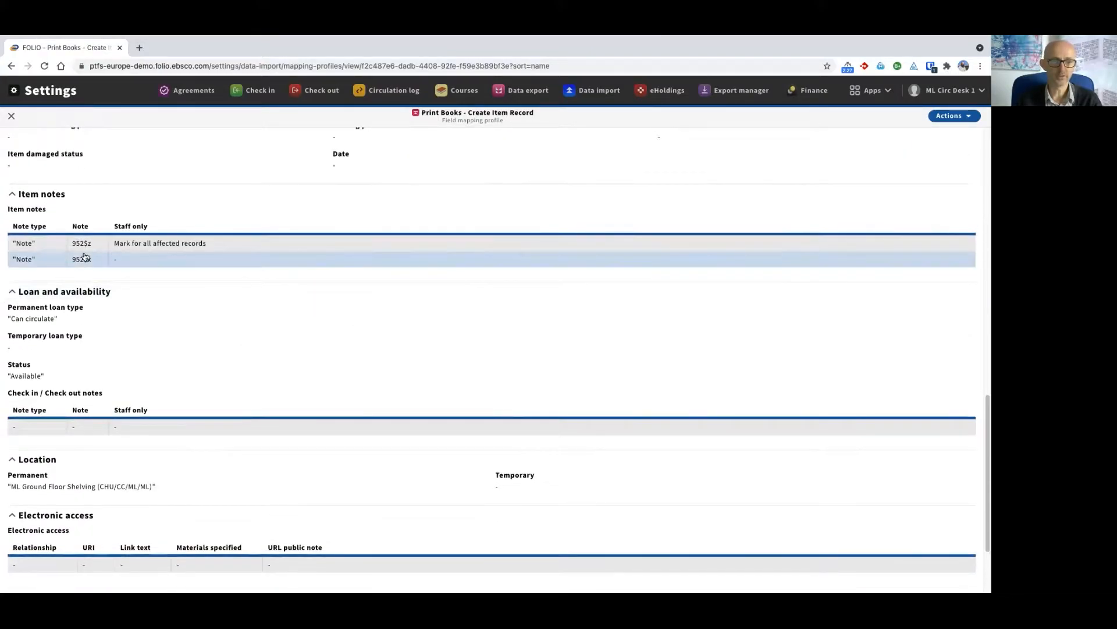
pyautogui.scroll(-2, 247, 365)
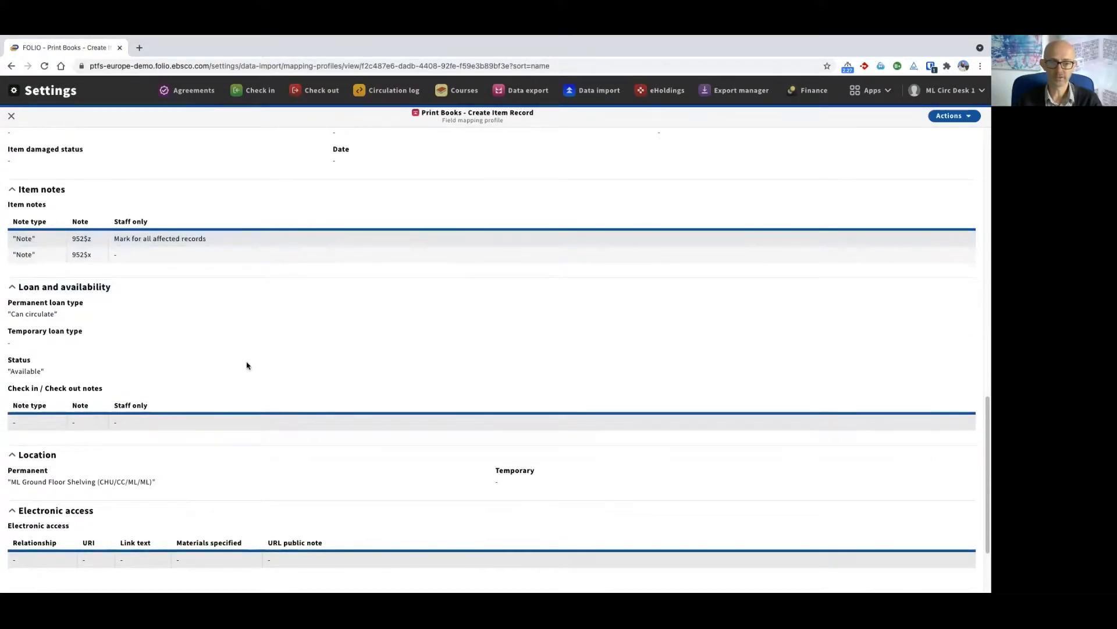
pyautogui.scroll(3, 94, 279)
pyautogui.click(11, 116)
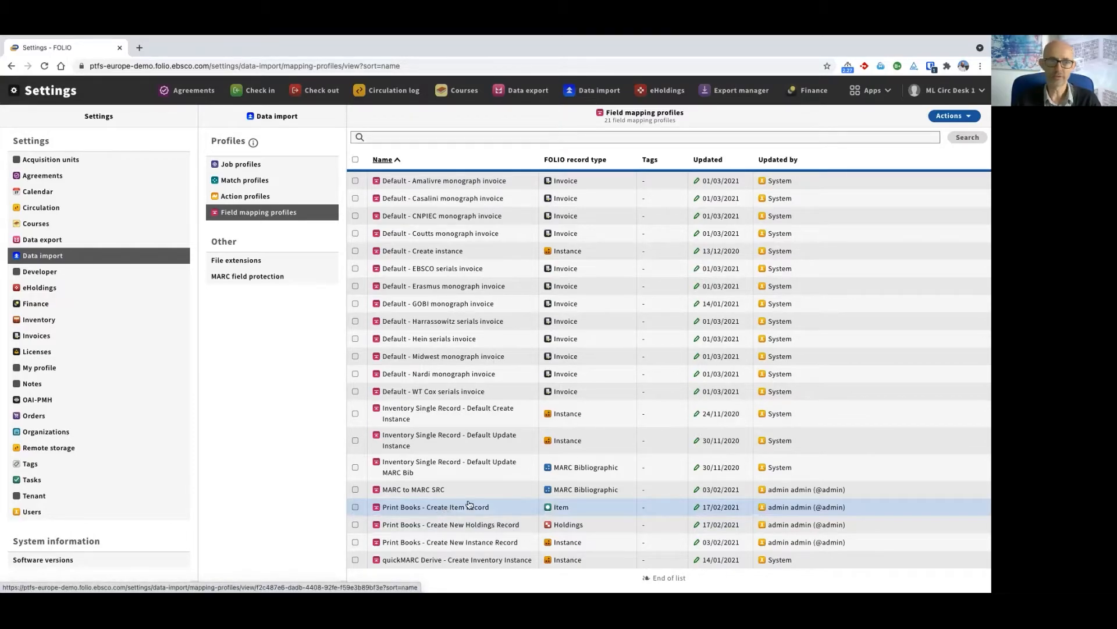
# Open the "Print Books - Create Item Record" action profile for editing
pyautogui.click(245, 197)
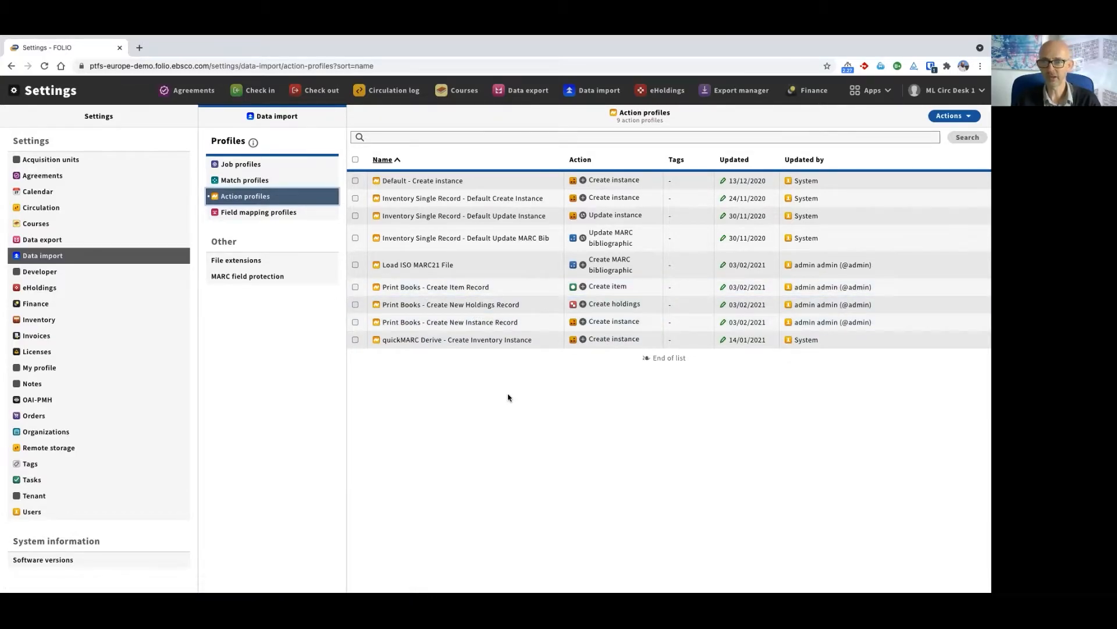
pyautogui.click(446, 288)
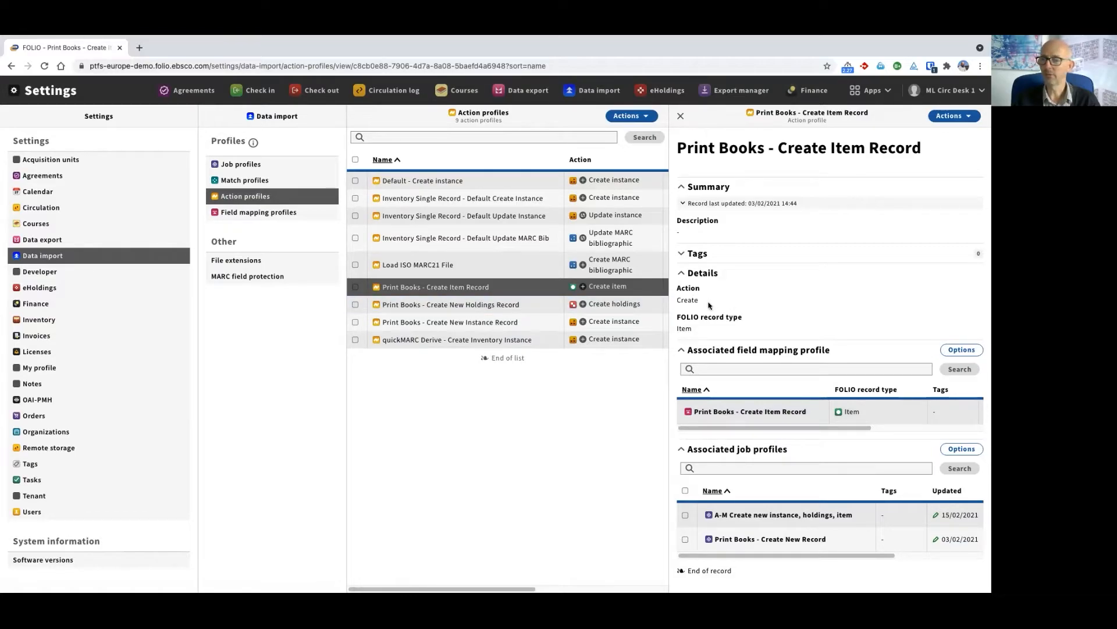
pyautogui.click(954, 116)
pyautogui.click(813, 133)
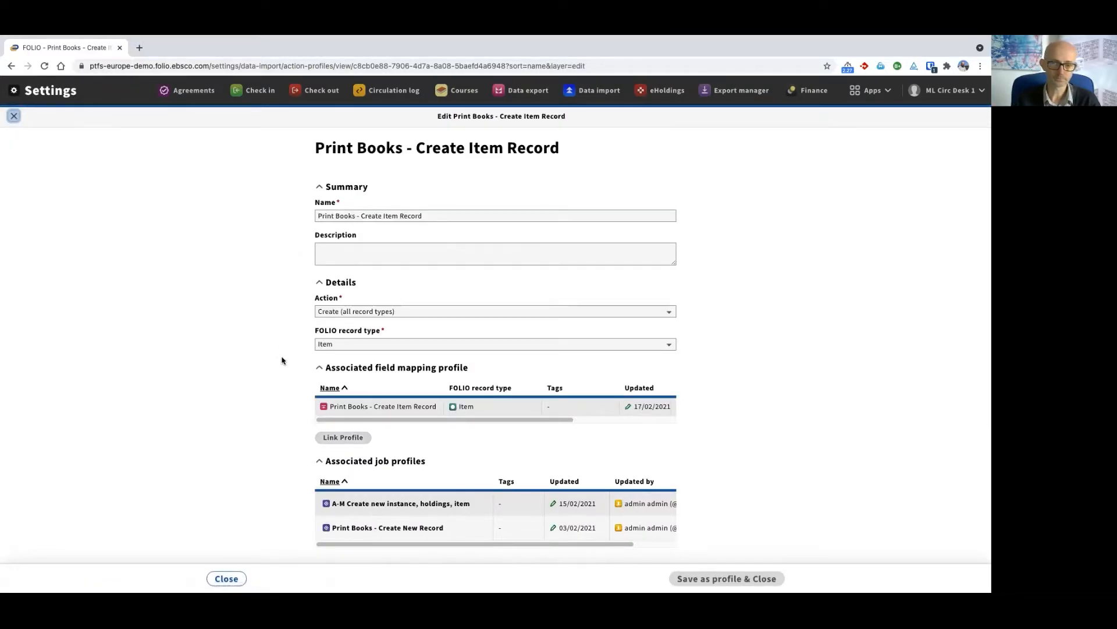
# View the available action choices of the action profile and close the edit form without changes
pyautogui.click(352, 313)
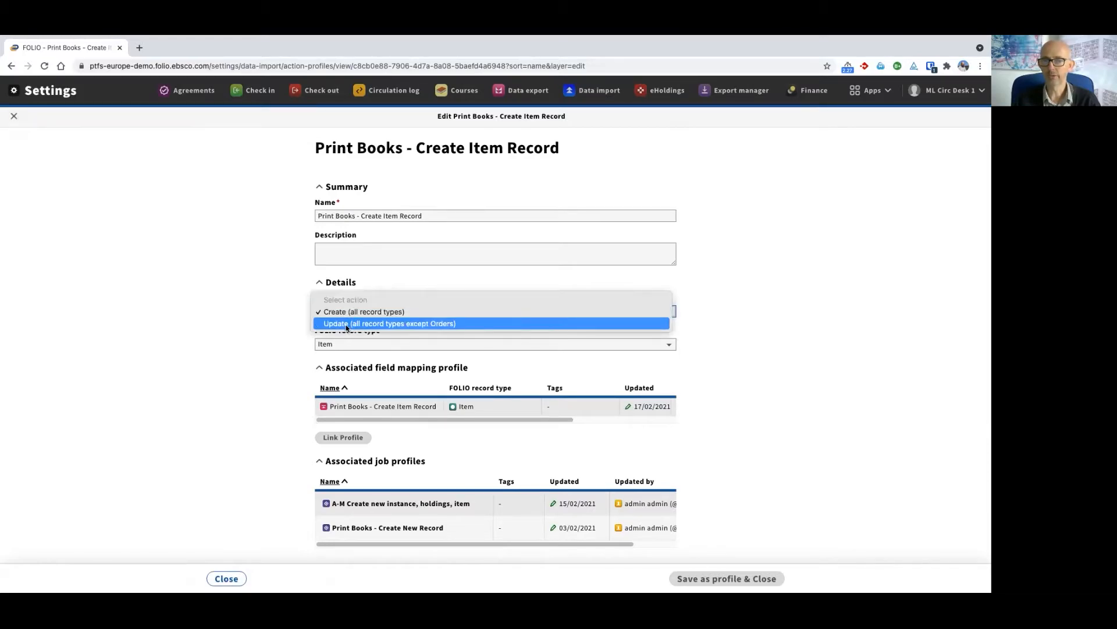
pyautogui.click(232, 313)
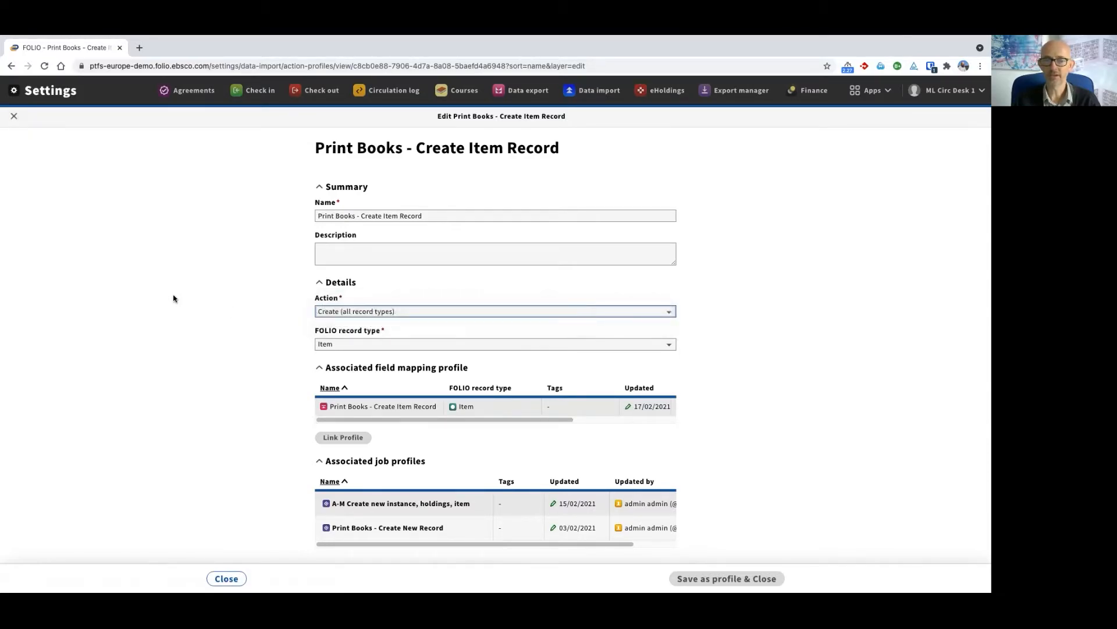
pyautogui.click(14, 116)
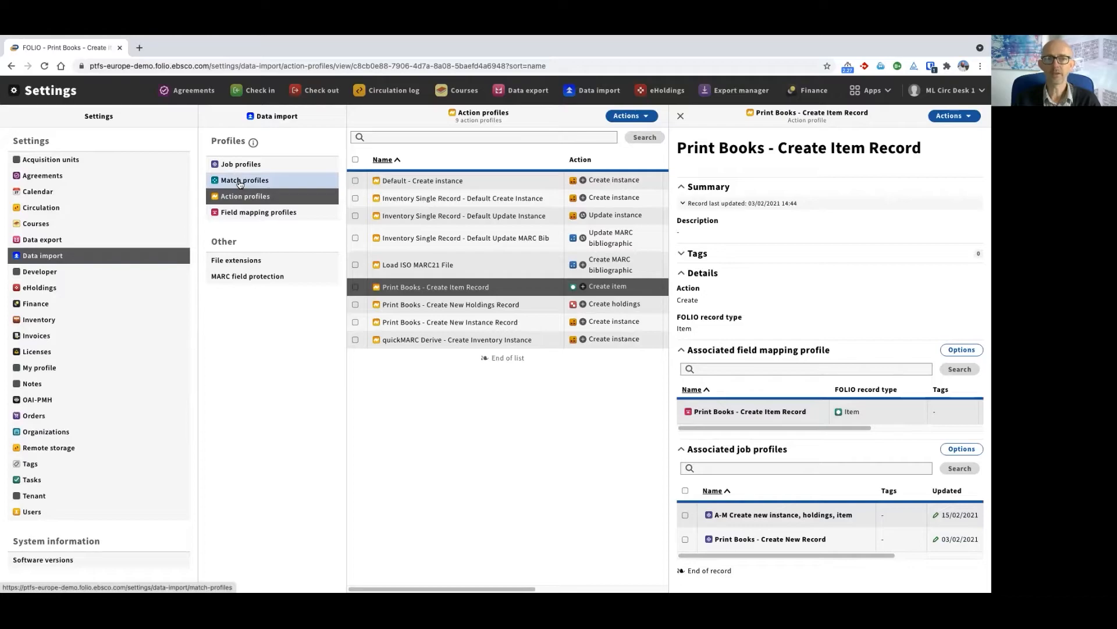
# Open the "Match on 999$c" match profile and examine its record comparison and match criteria
pyautogui.click(240, 184)
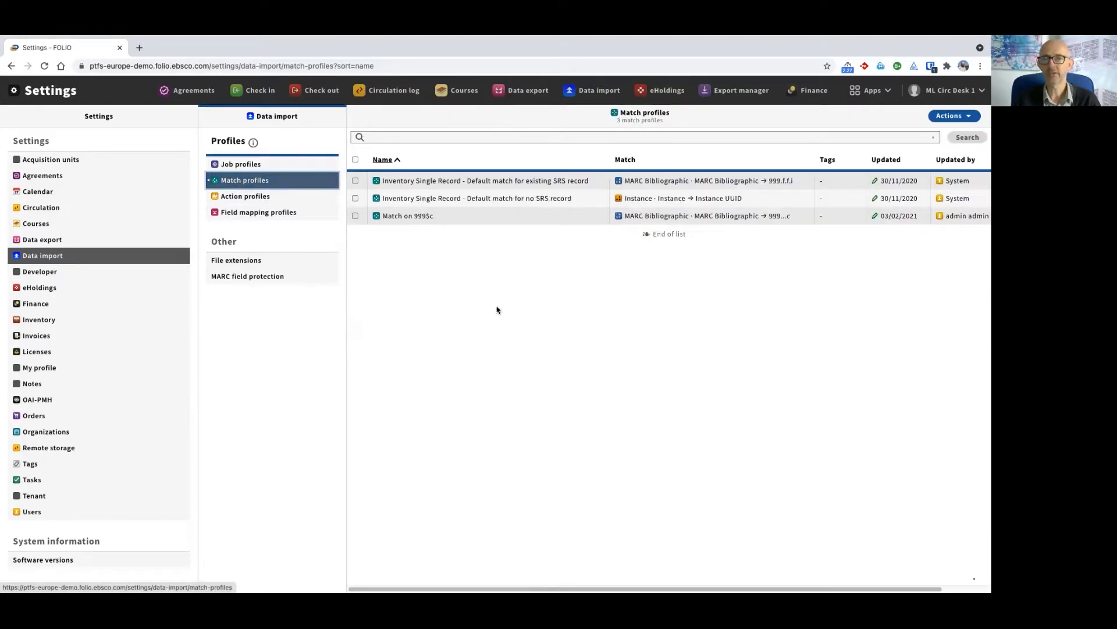
pyautogui.click(410, 223)
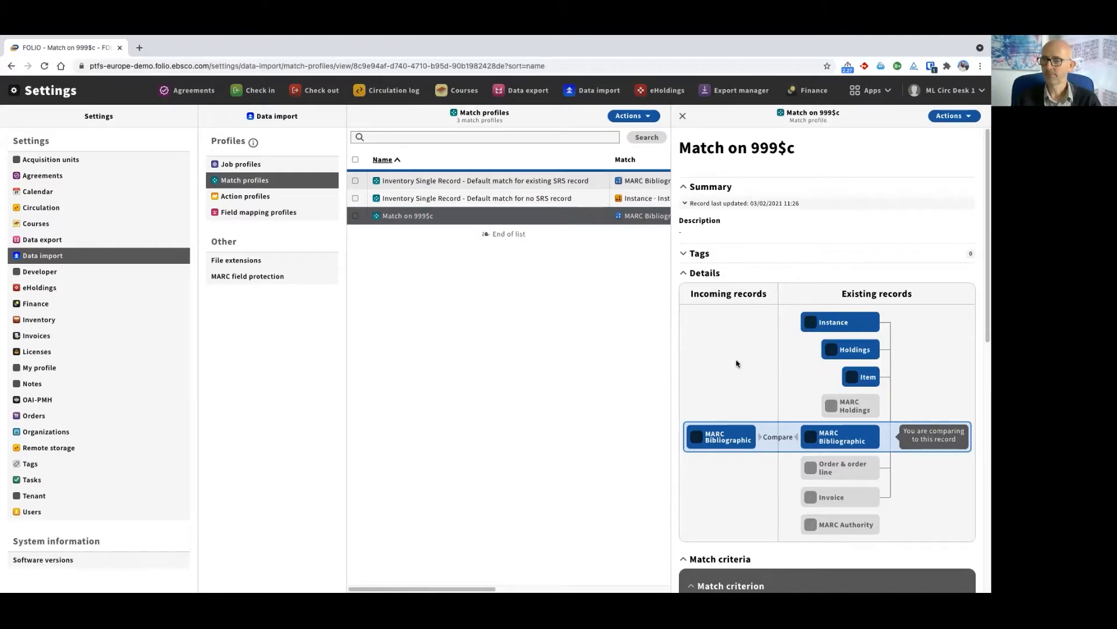
pyautogui.scroll(-1, 772, 445)
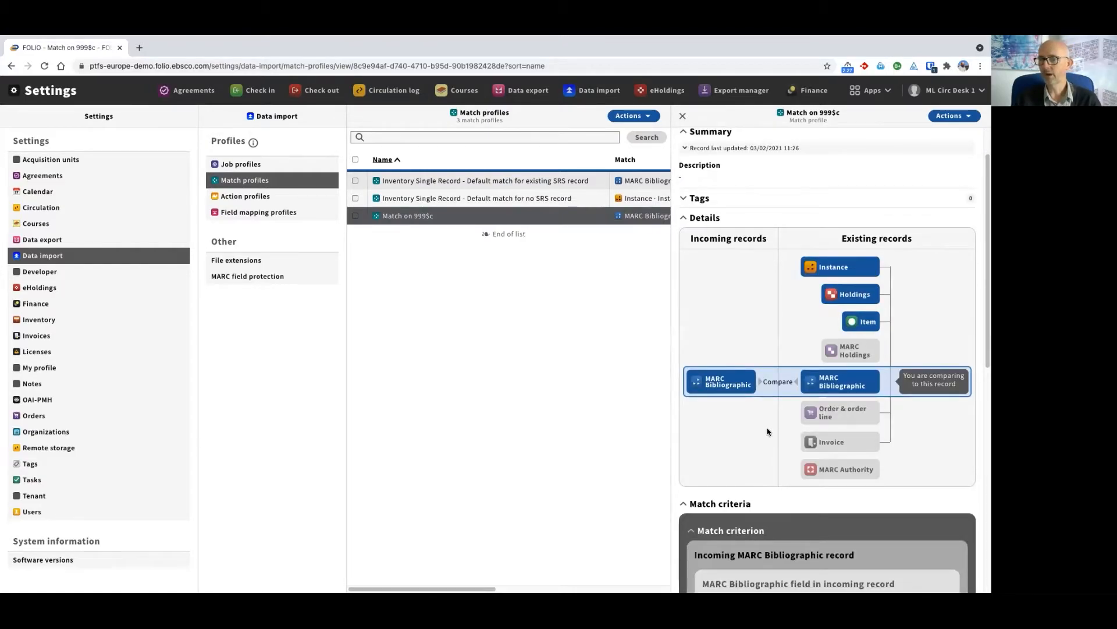
pyautogui.scroll(-4, 732, 394)
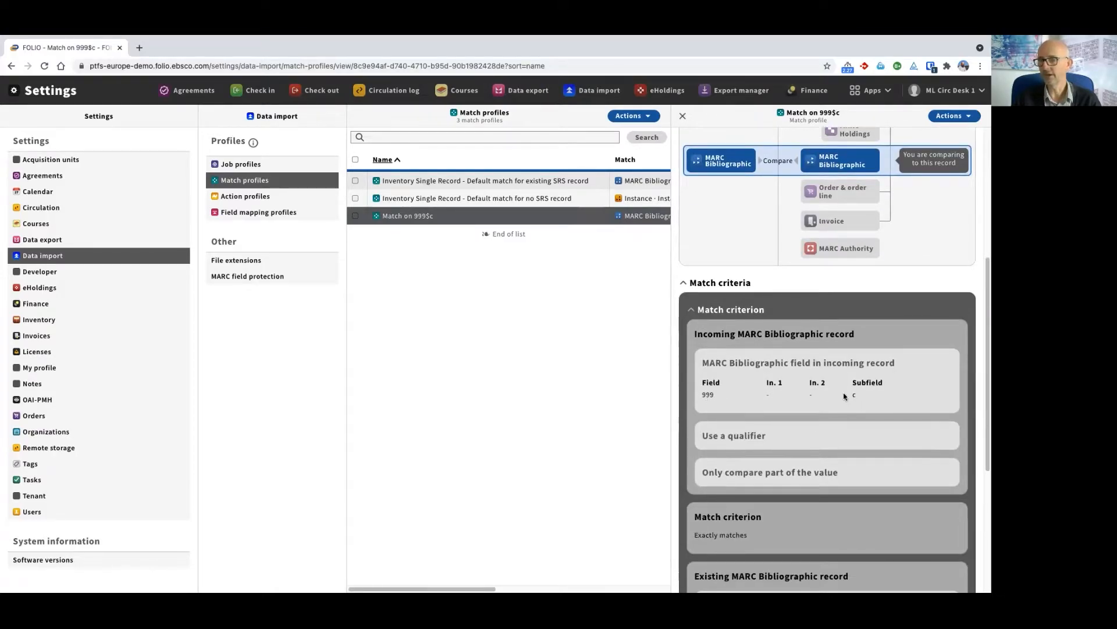
pyautogui.scroll(-3, 756, 385)
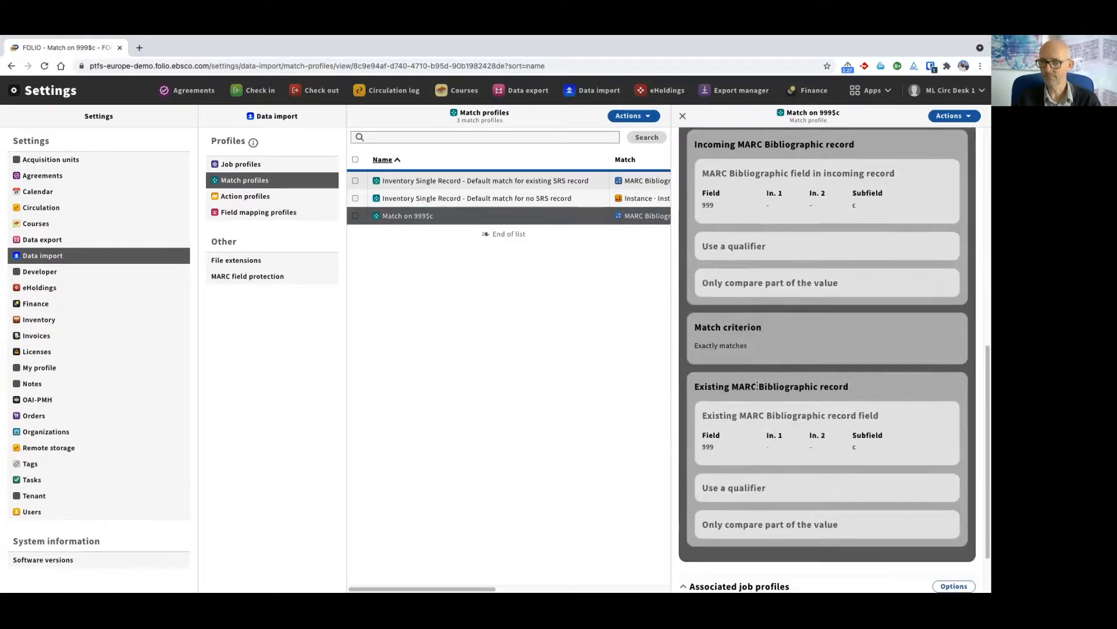
pyautogui.scroll(6, 755, 385)
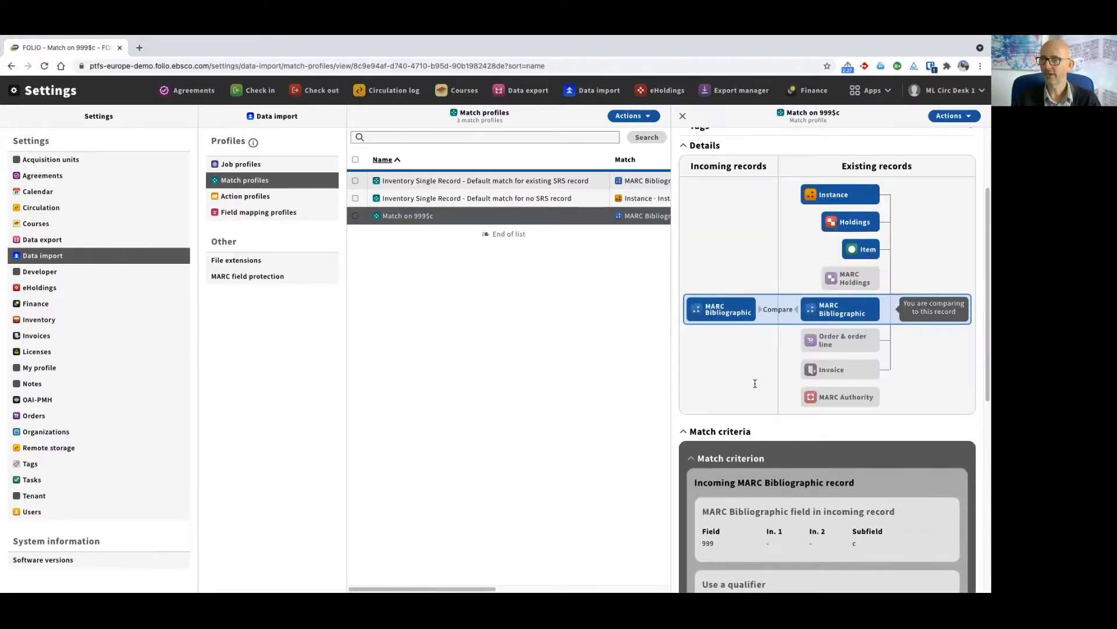
pyautogui.scroll(3, 755, 384)
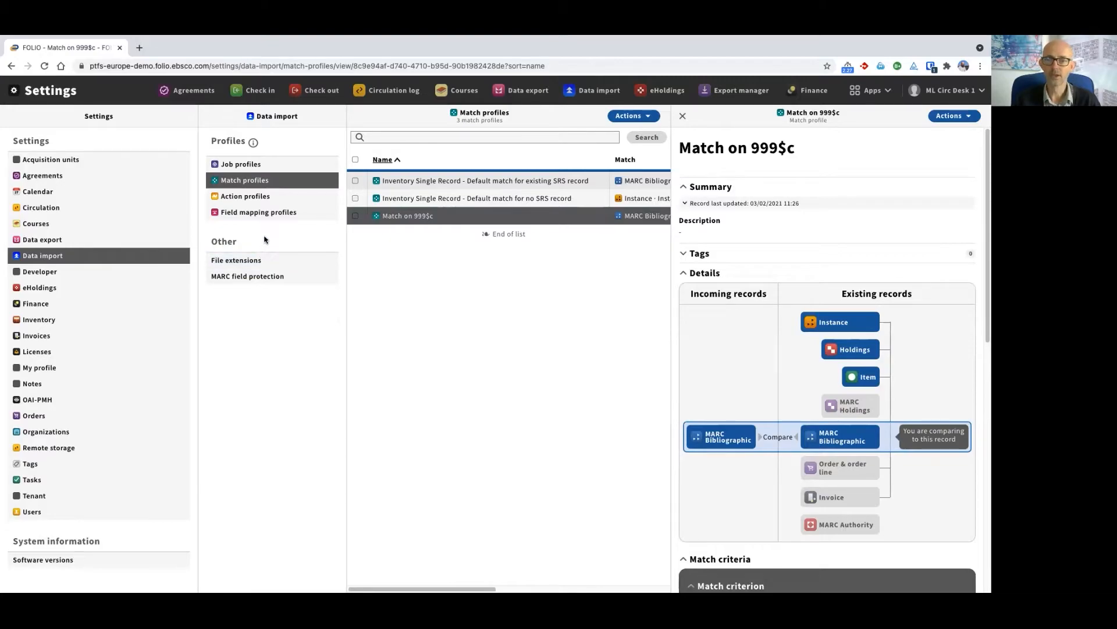
# Review the action profiles and jobs of the "Print Books - Create New Record" job profile, and return to the Data import app
pyautogui.click(237, 164)
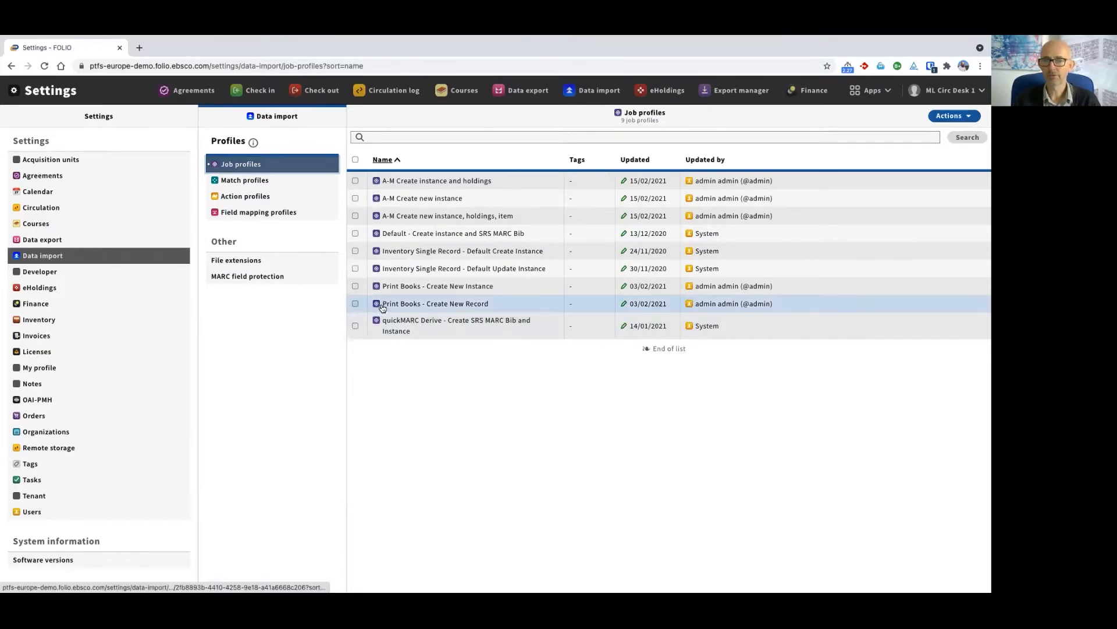
pyautogui.click(464, 304)
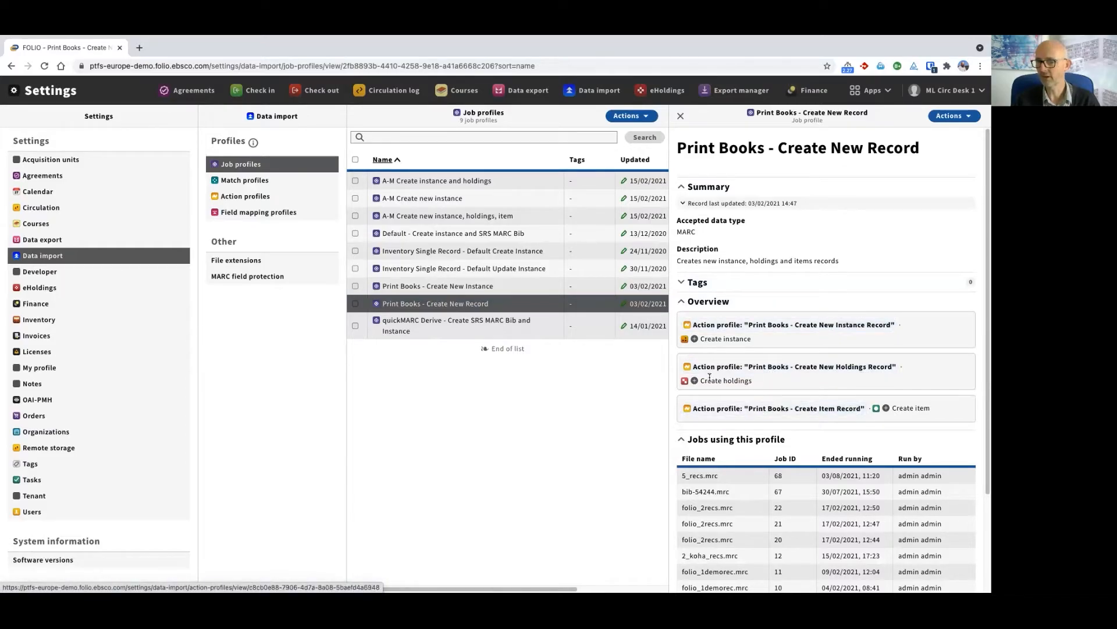
pyautogui.scroll(-3, 711, 408)
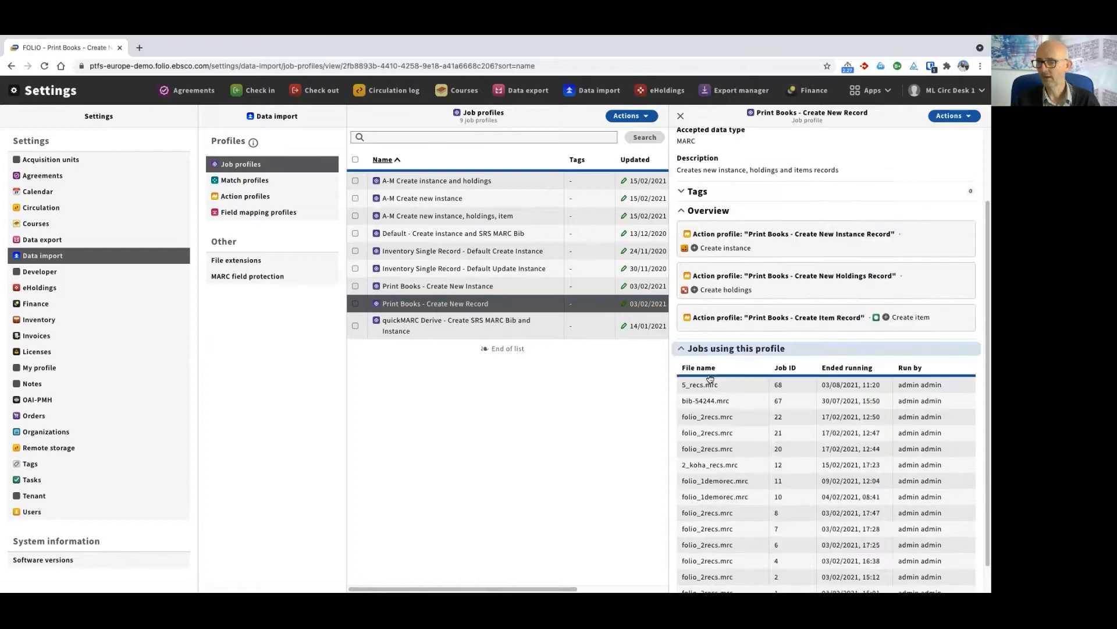
pyautogui.scroll(3, 714, 465)
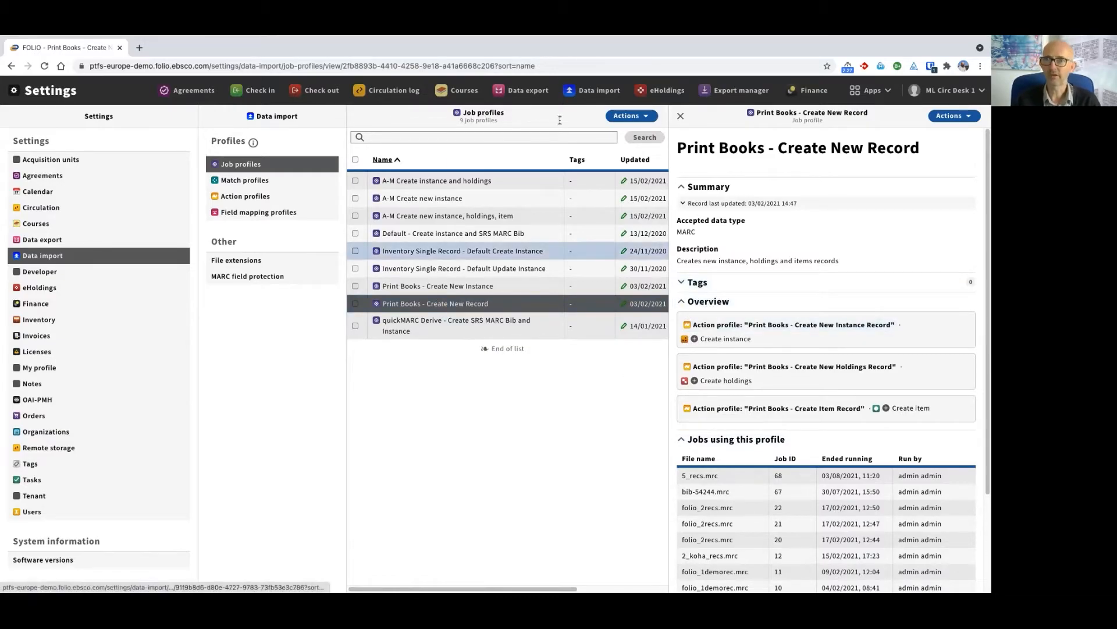
pyautogui.click(593, 91)
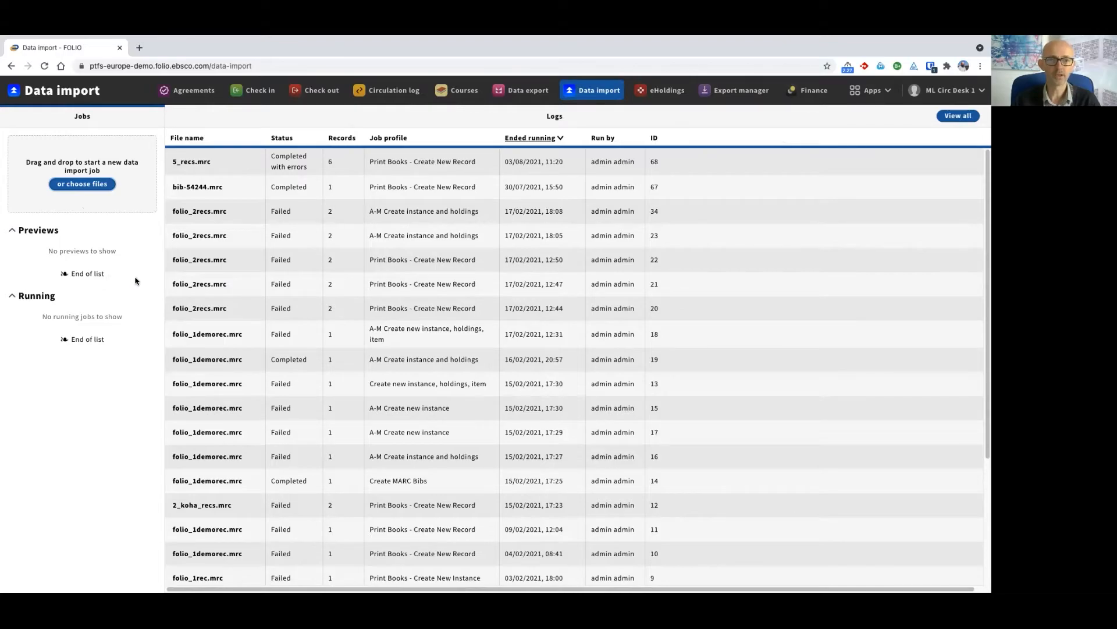
# Switch to the MARC record editor and examine the 952 item field and the remaining records in the file
pyautogui.press('super+Tab')
pyautogui.press('super+Tab')
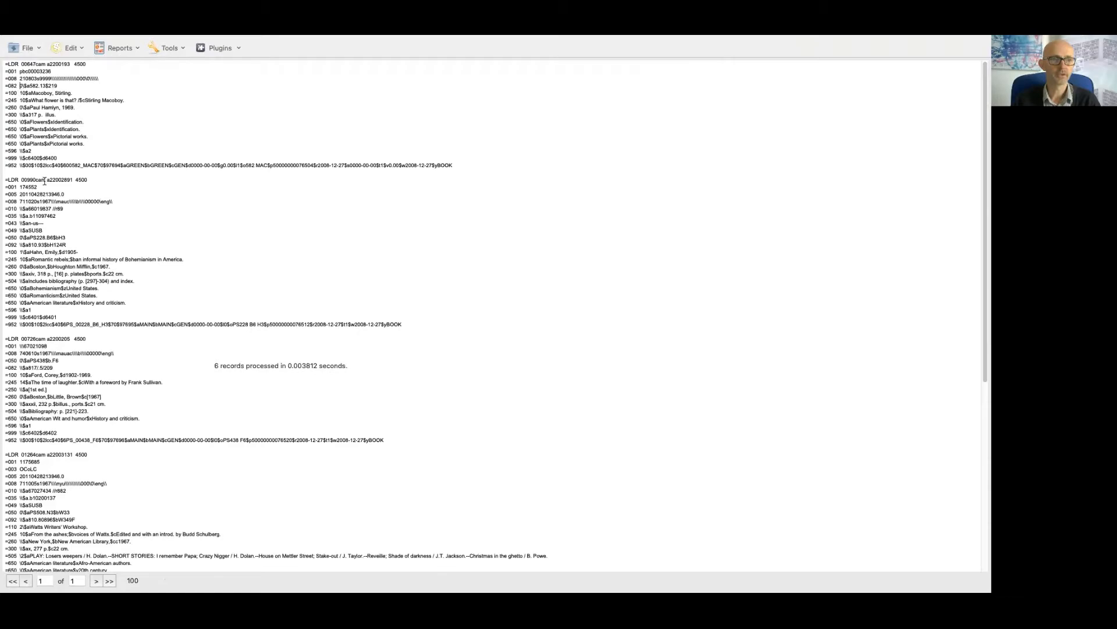
pyautogui.moveTo(9, 164); pyautogui.dragTo(159, 168)
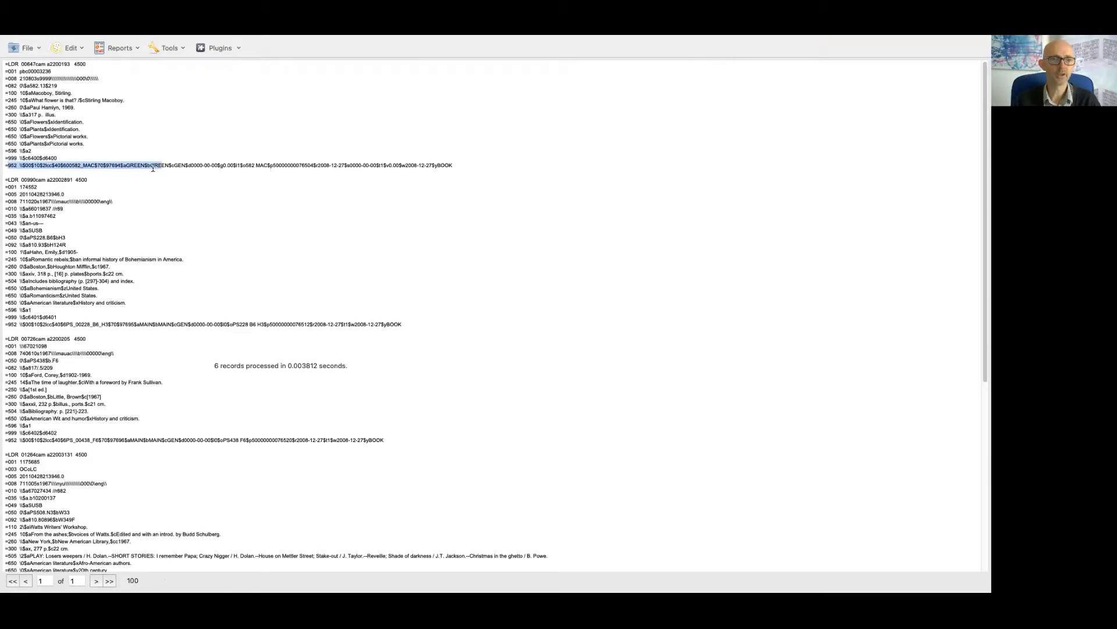
pyautogui.click(153, 167)
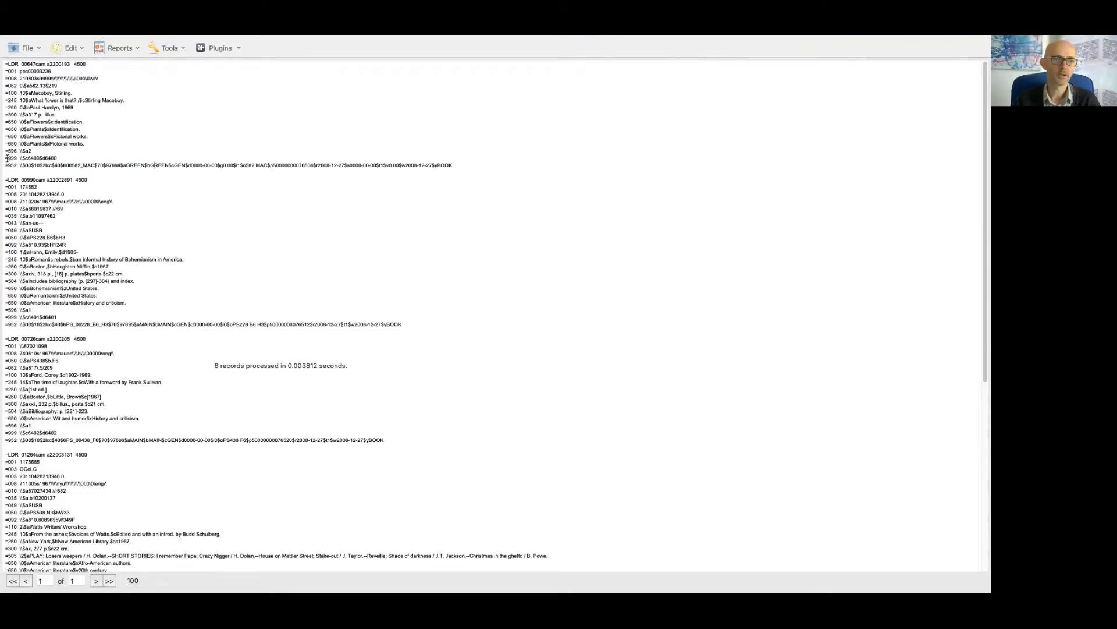
pyautogui.scroll(-10, 66, 208)
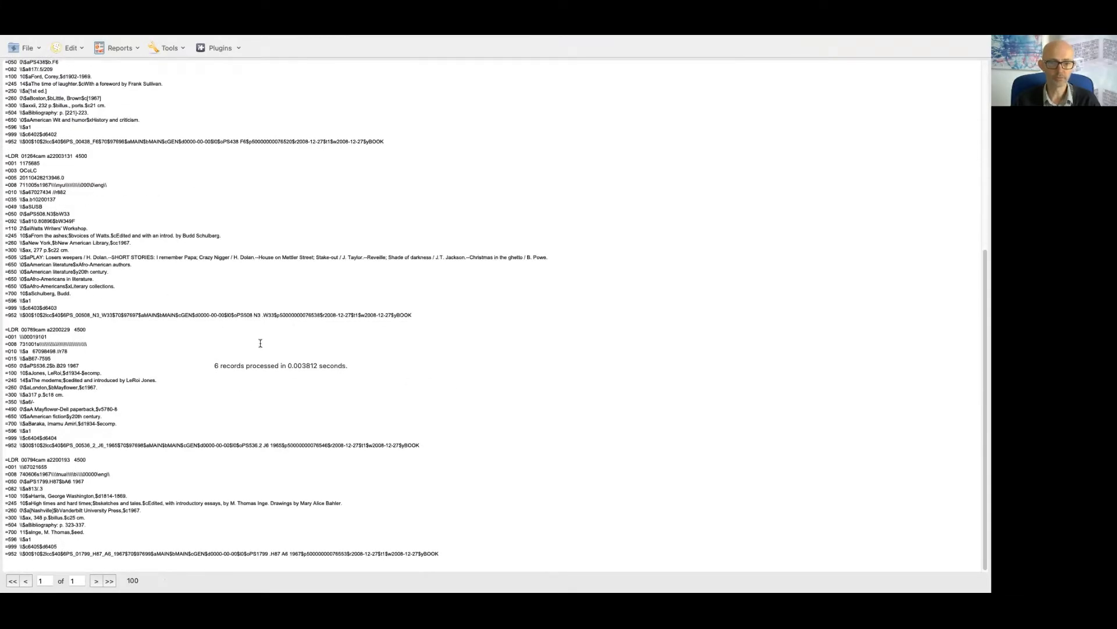
# Switch back to the Data import app in the browser and upload the file 6_recs.mrc for a new import job
pyautogui.scroll(9, 261, 343)
pyautogui.press('super+Tab')
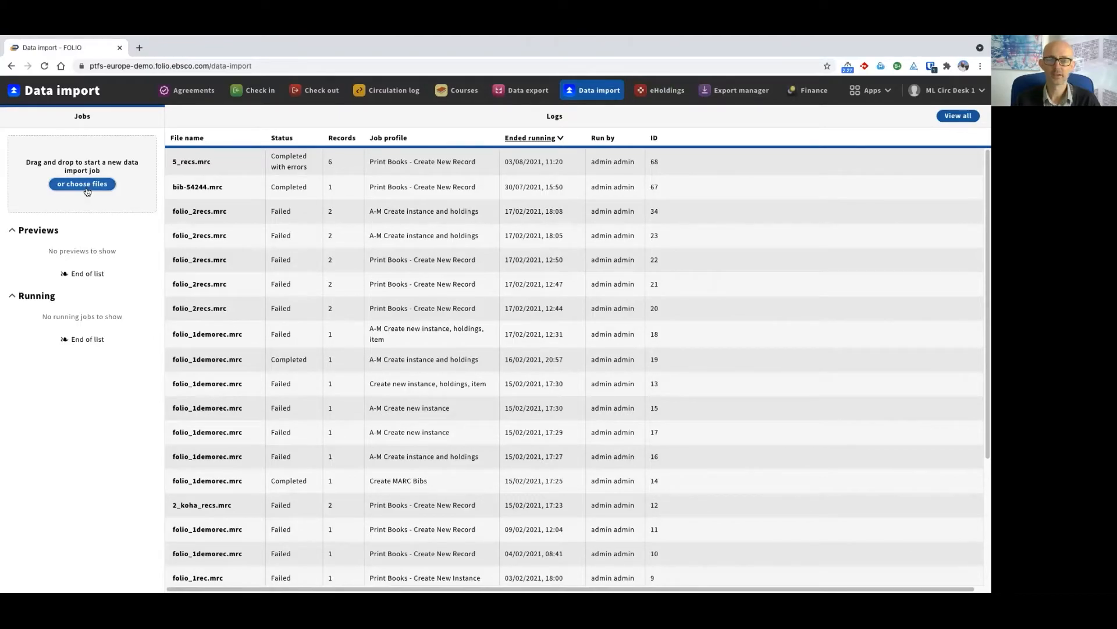
pyautogui.click(82, 184)
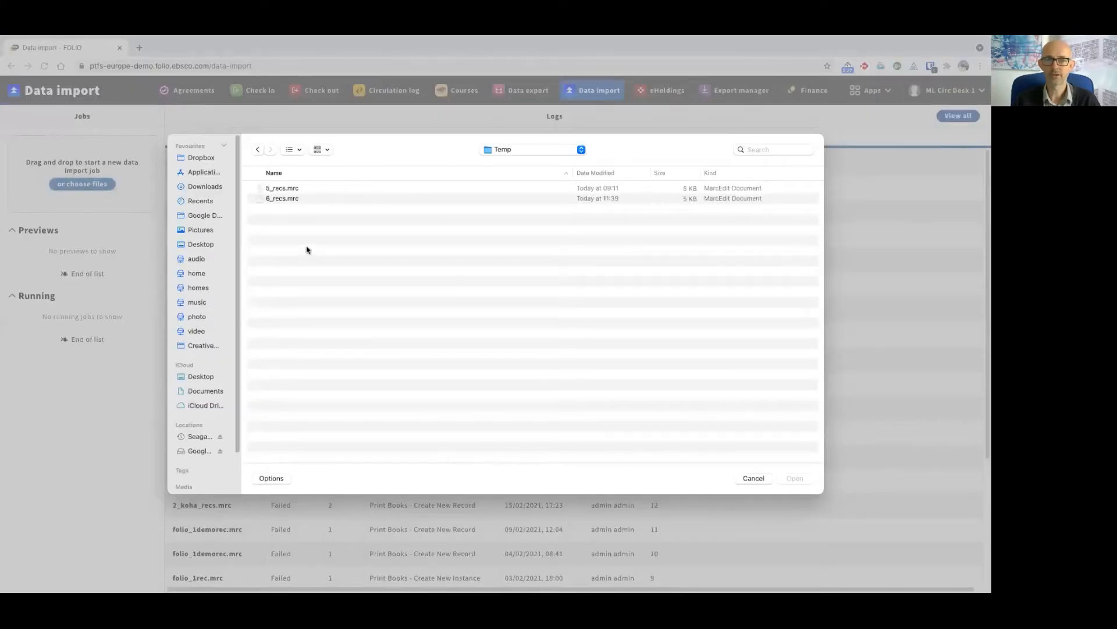
pyautogui.click(287, 201)
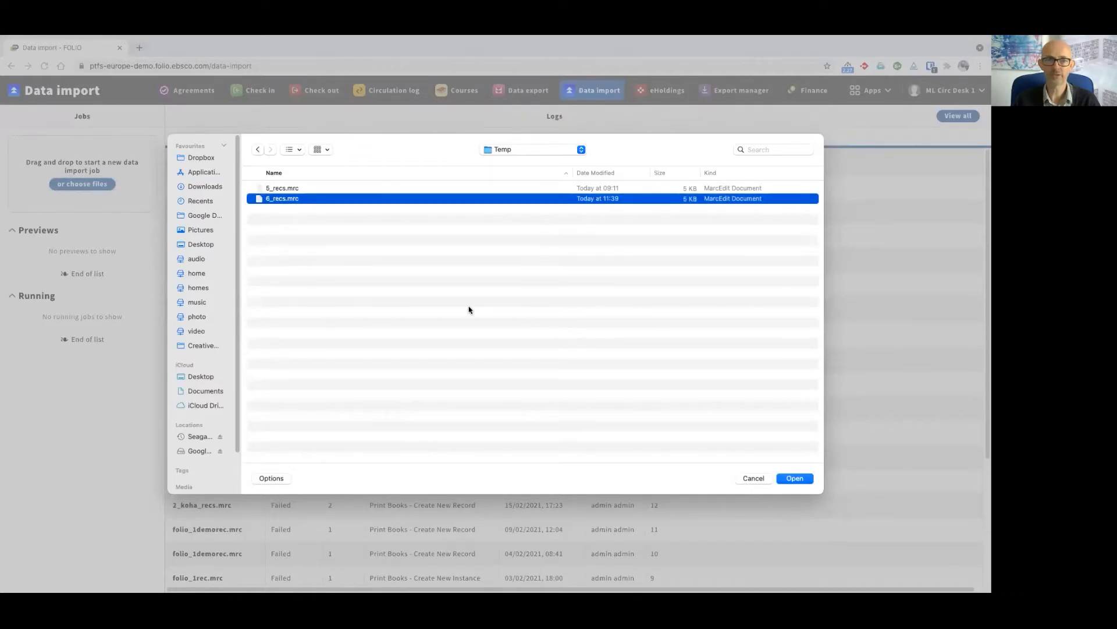
pyautogui.click(795, 479)
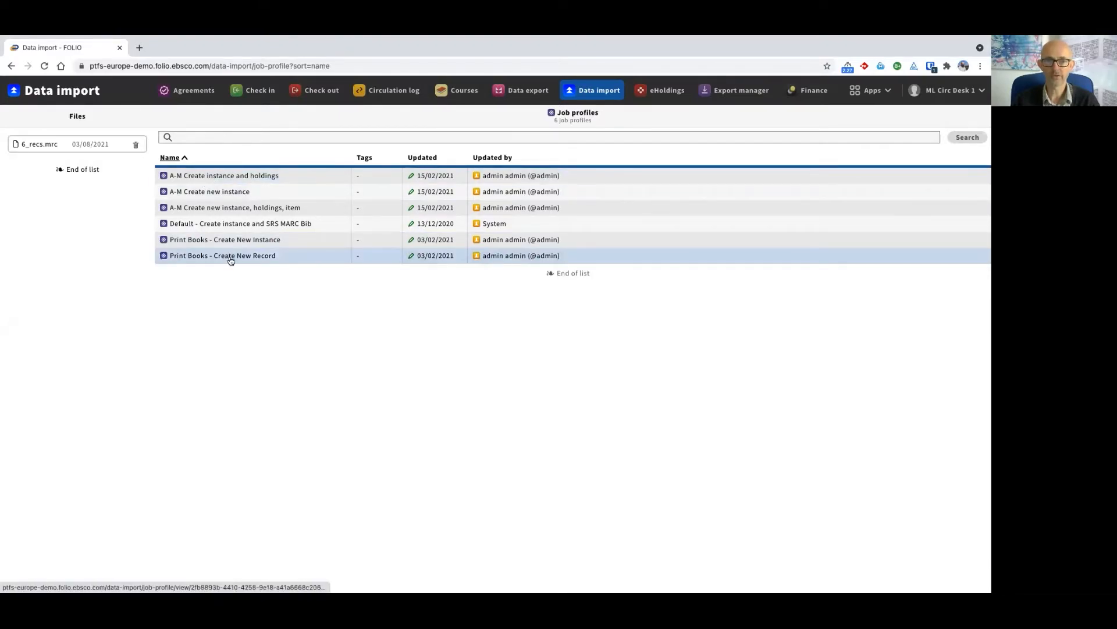
# Run the "Print Books - Create New Record" job profile on the uploaded file and confirm the run
pyautogui.click(268, 258)
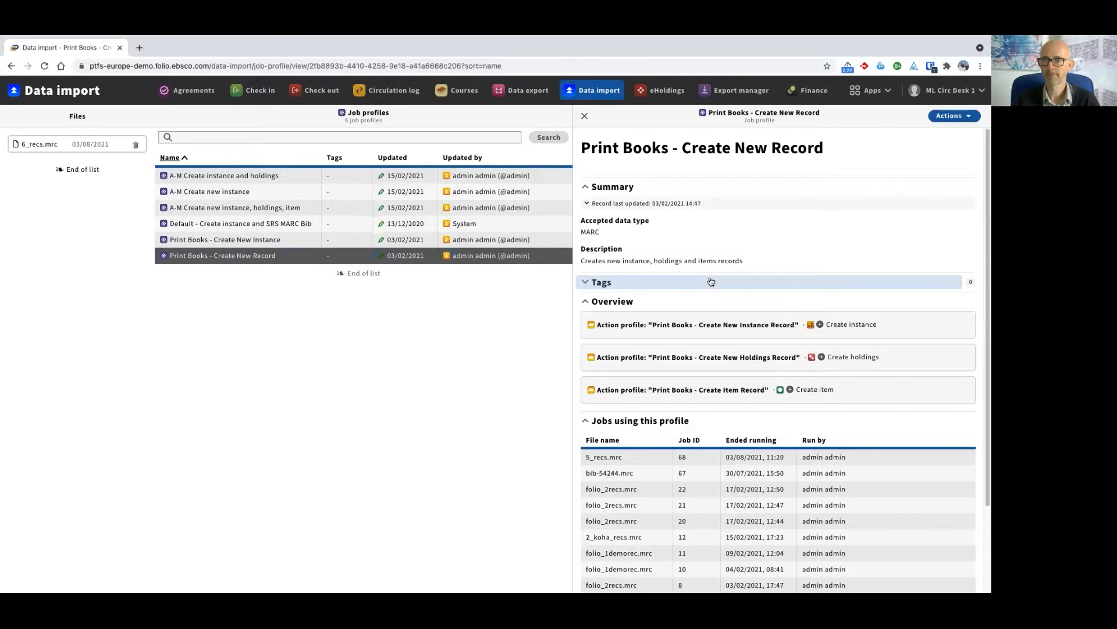
pyautogui.scroll(-1, 668, 289)
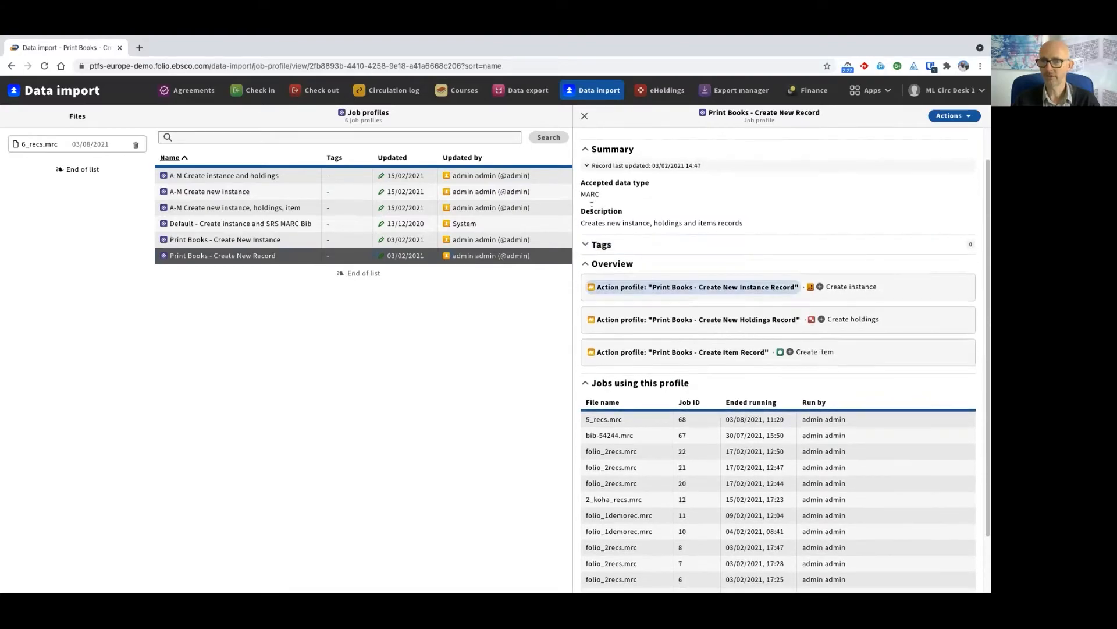
pyautogui.scroll(1, 628, 263)
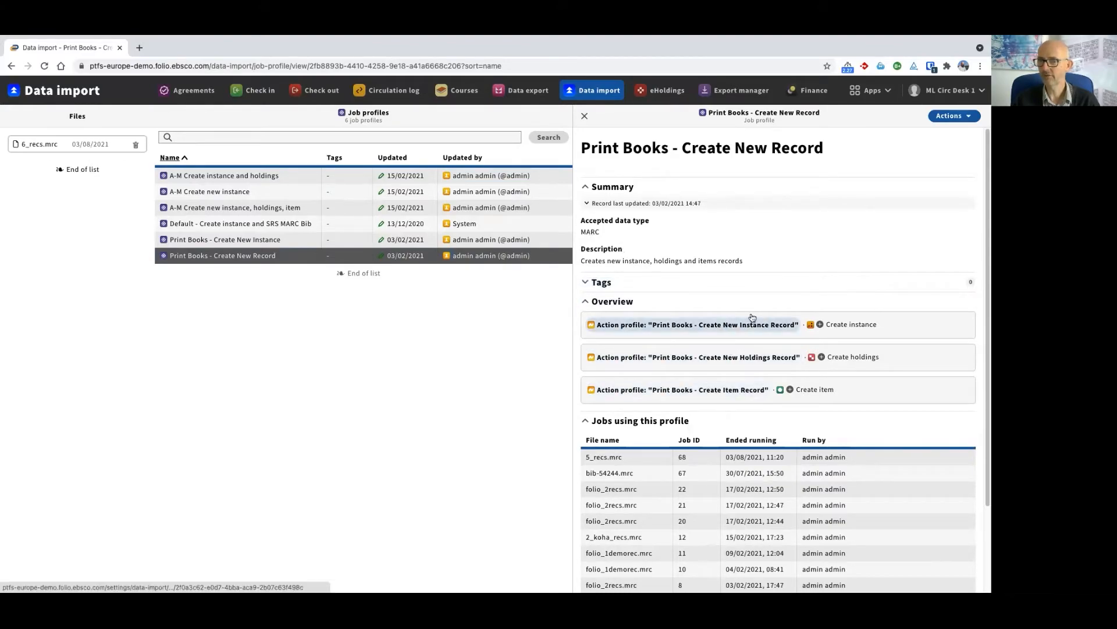
pyautogui.click(944, 119)
pyautogui.click(925, 133)
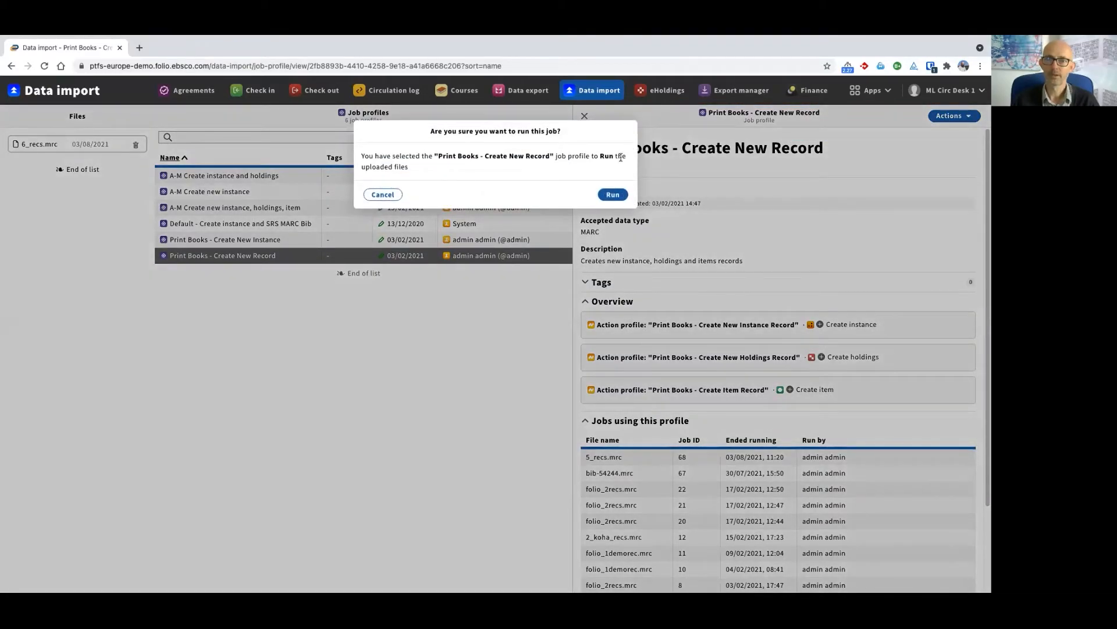
pyautogui.click(610, 196)
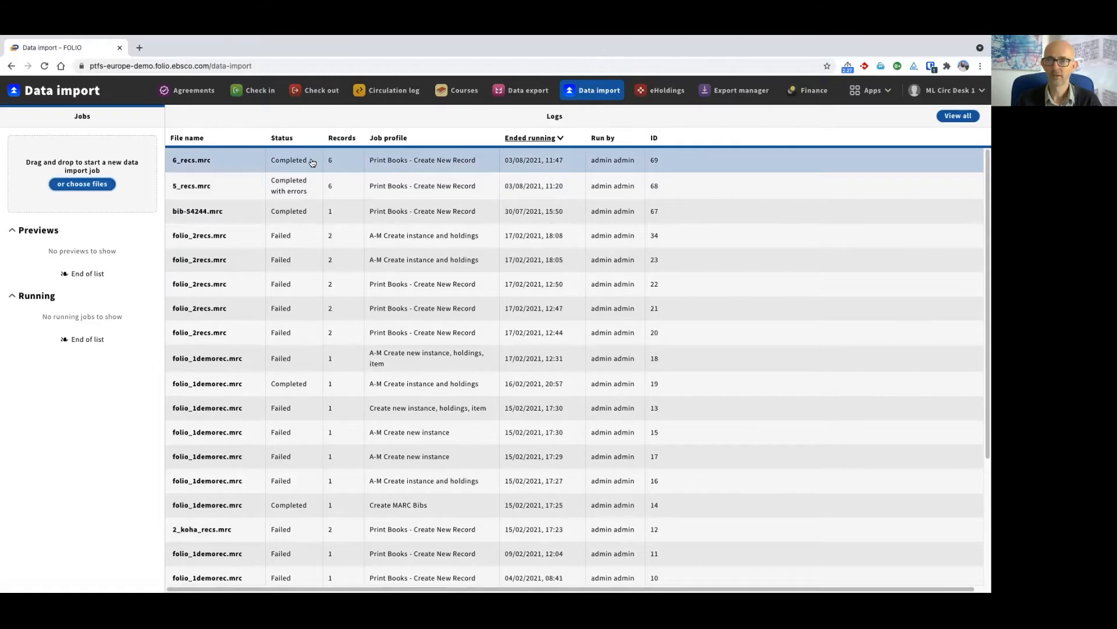
# Review the record results of the 6_recs.mrc import job and open the results of the 5_recs.mrc job
pyautogui.click(189, 163)
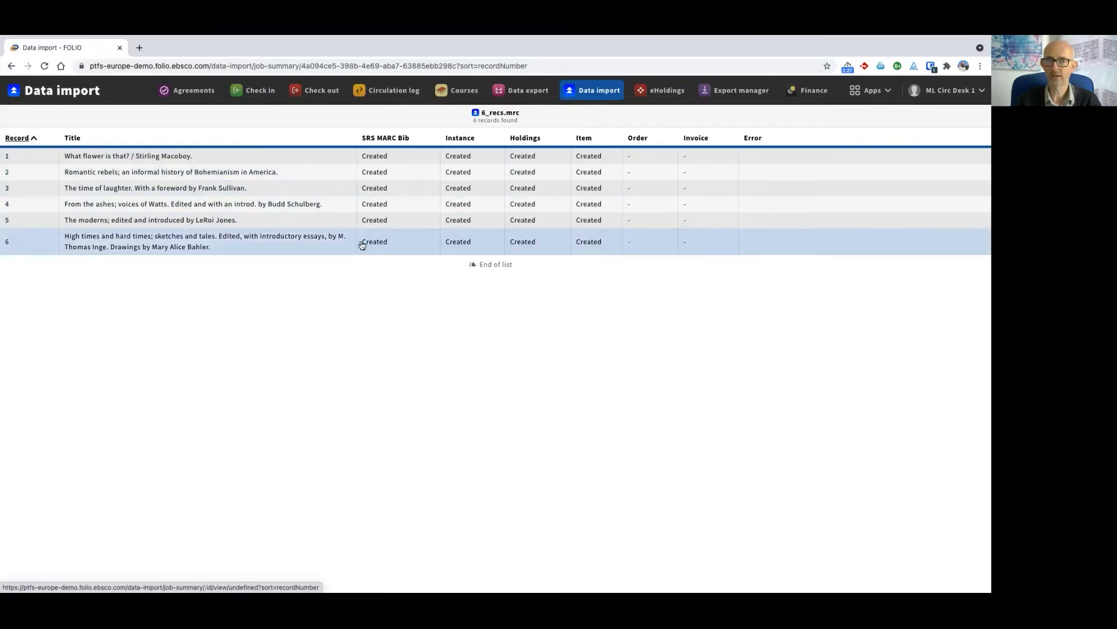
pyautogui.click(589, 91)
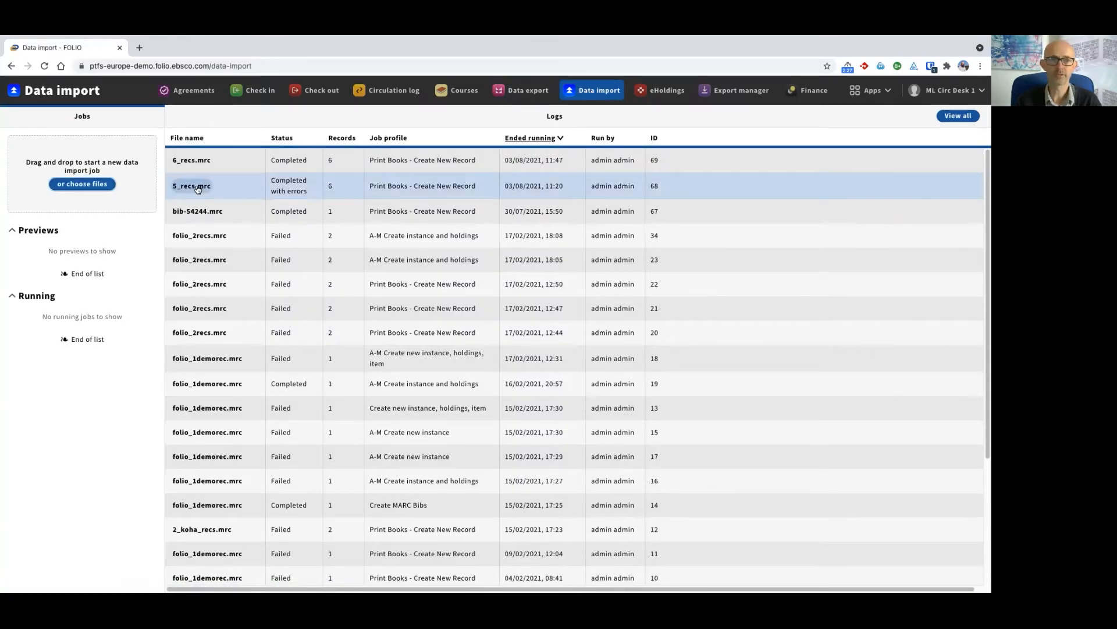
pyautogui.click(197, 187)
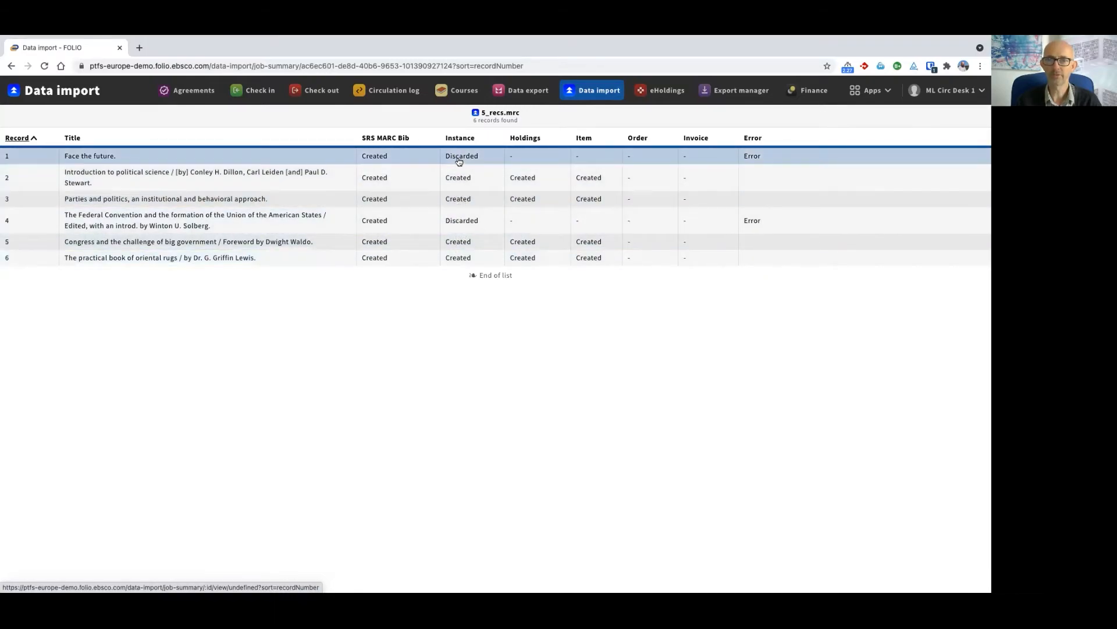
# Examine the import log of "Face the future.", checking its SRS MARC Bib data and Instance error, and close the log
pyautogui.click(96, 156)
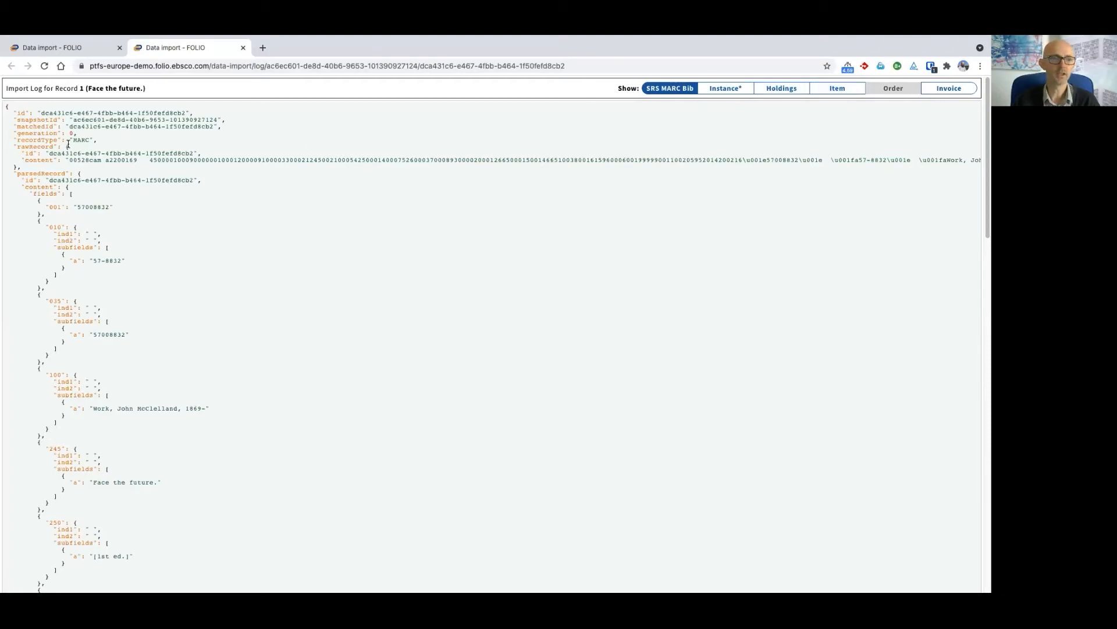
pyautogui.scroll(-3, 111, 265)
pyautogui.scroll(-12, 110, 265)
pyautogui.scroll(15, 110, 269)
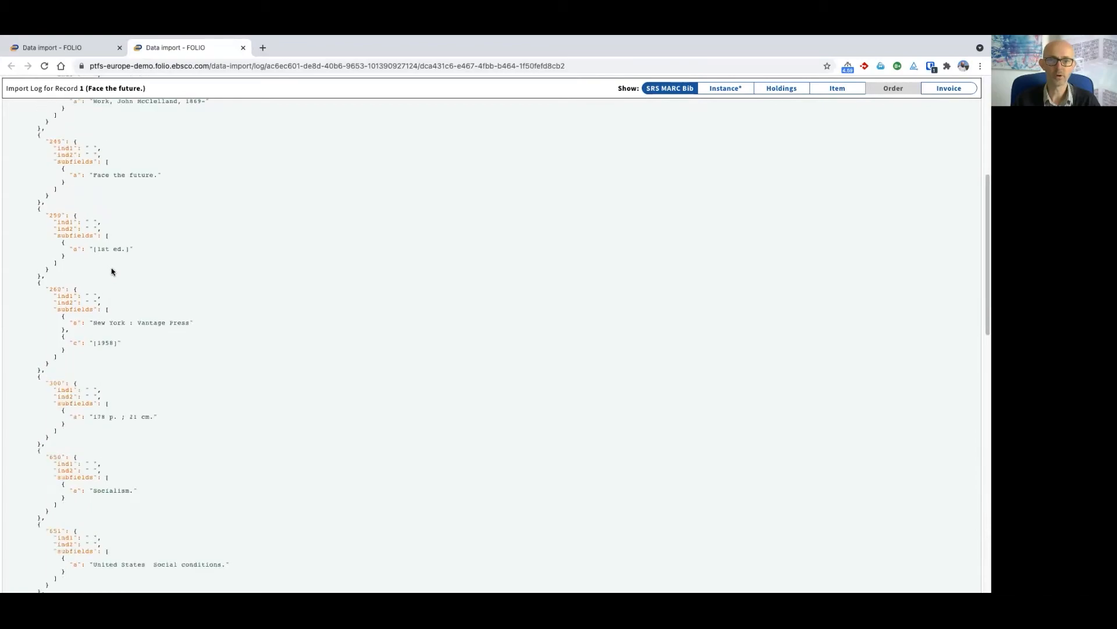
pyautogui.click(737, 91)
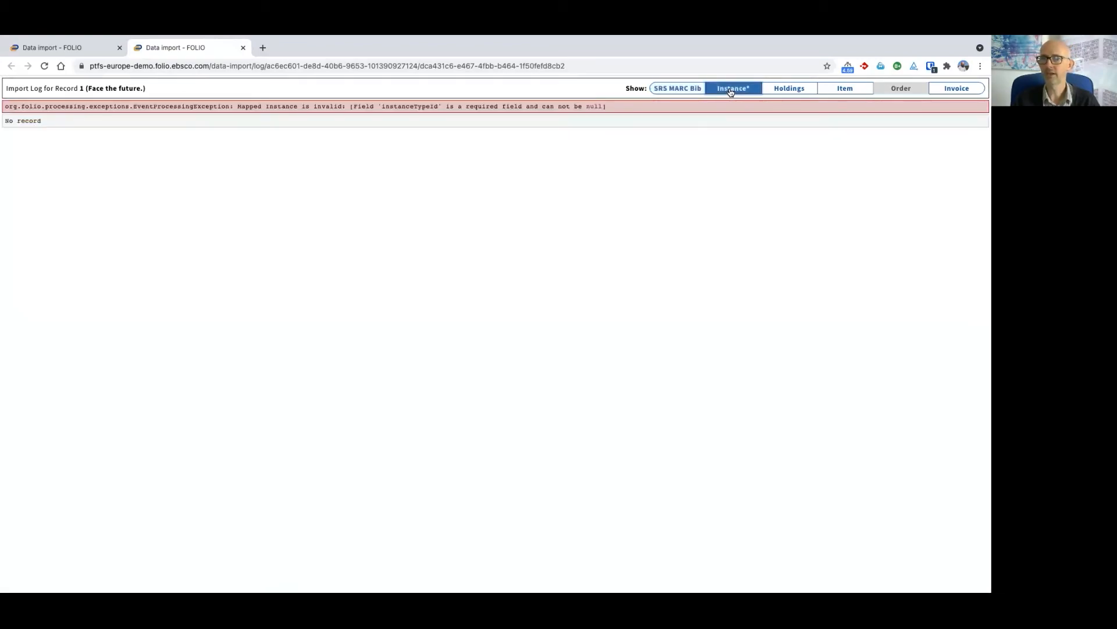
pyautogui.moveTo(237, 105); pyautogui.dragTo(455, 106)
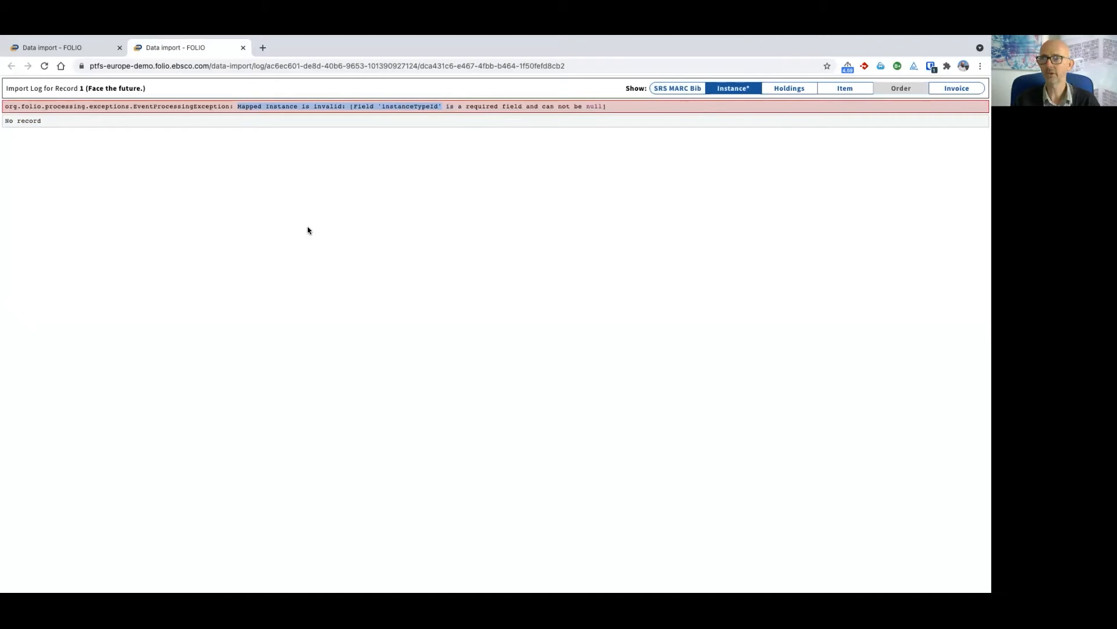
pyautogui.click(238, 172)
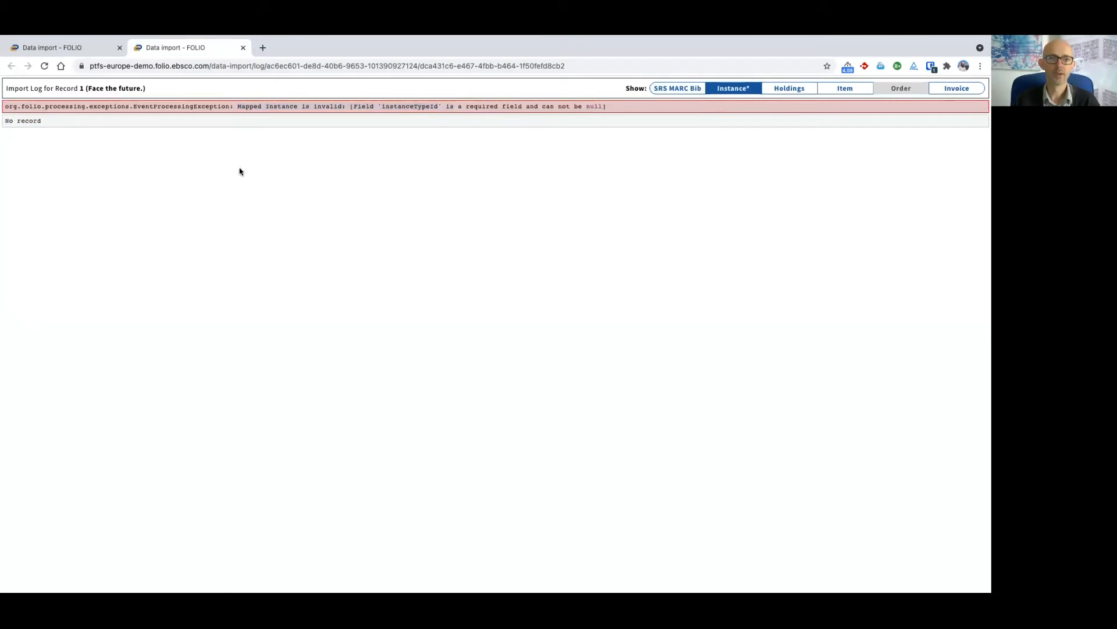
pyautogui.click(243, 49)
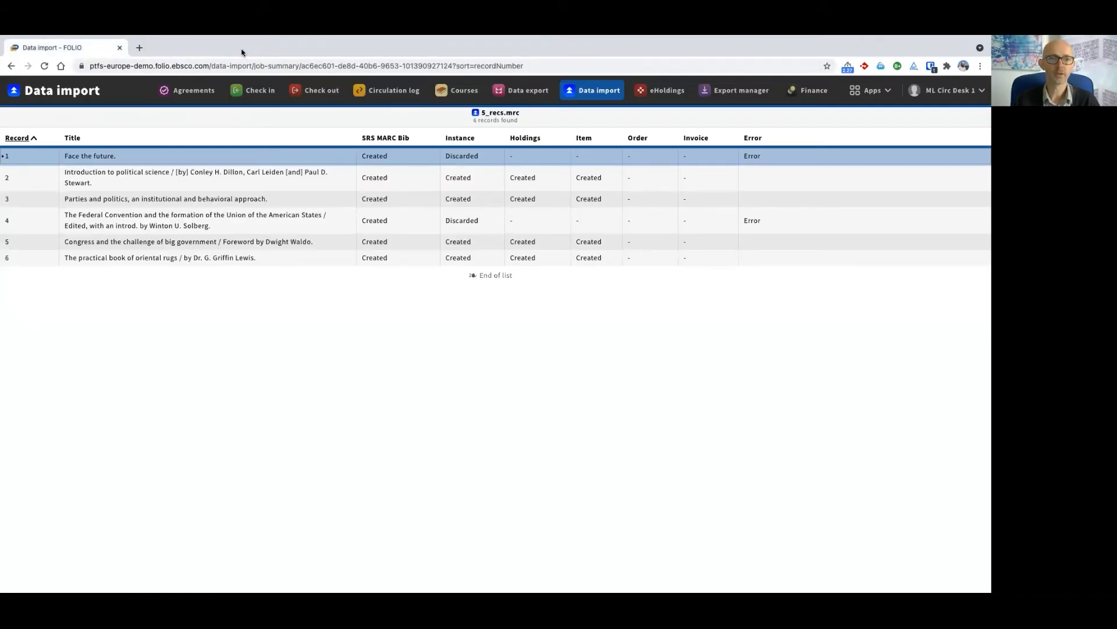
# Reopen the results of the 6_recs.mrc job to check the imported titles and go to the Inventory app
pyautogui.click(586, 93)
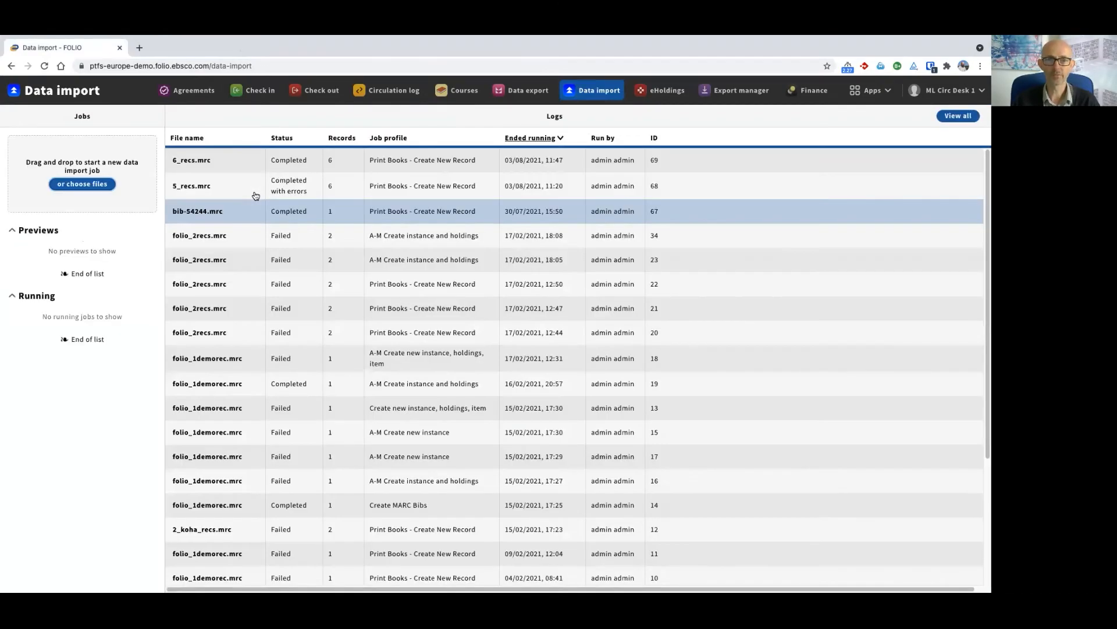
pyautogui.click(189, 160)
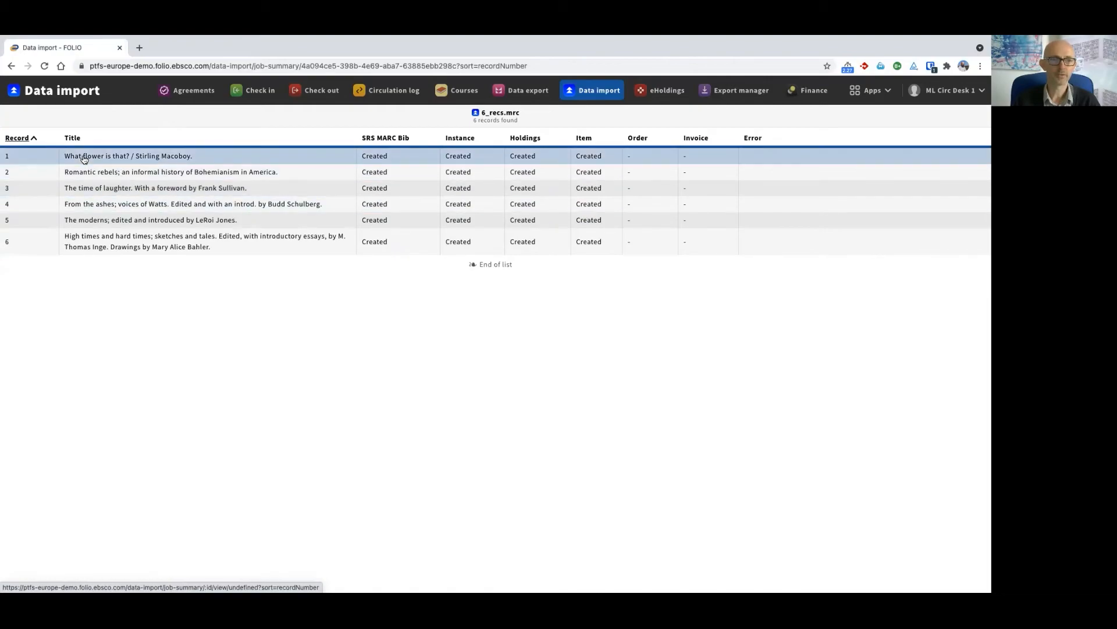
pyautogui.click(871, 90)
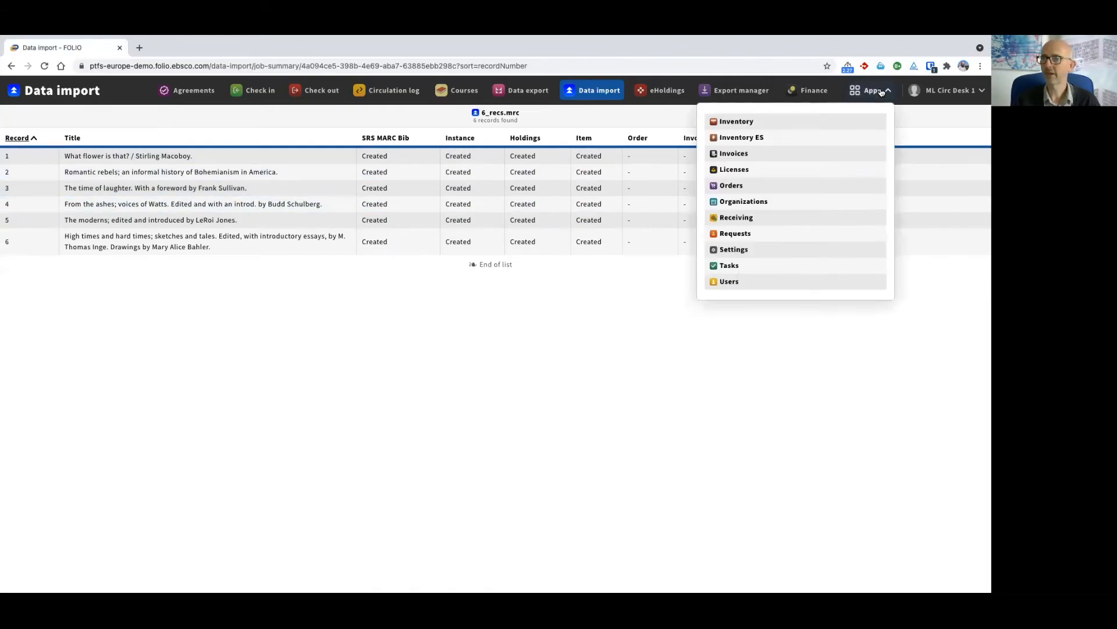
pyautogui.click(738, 124)
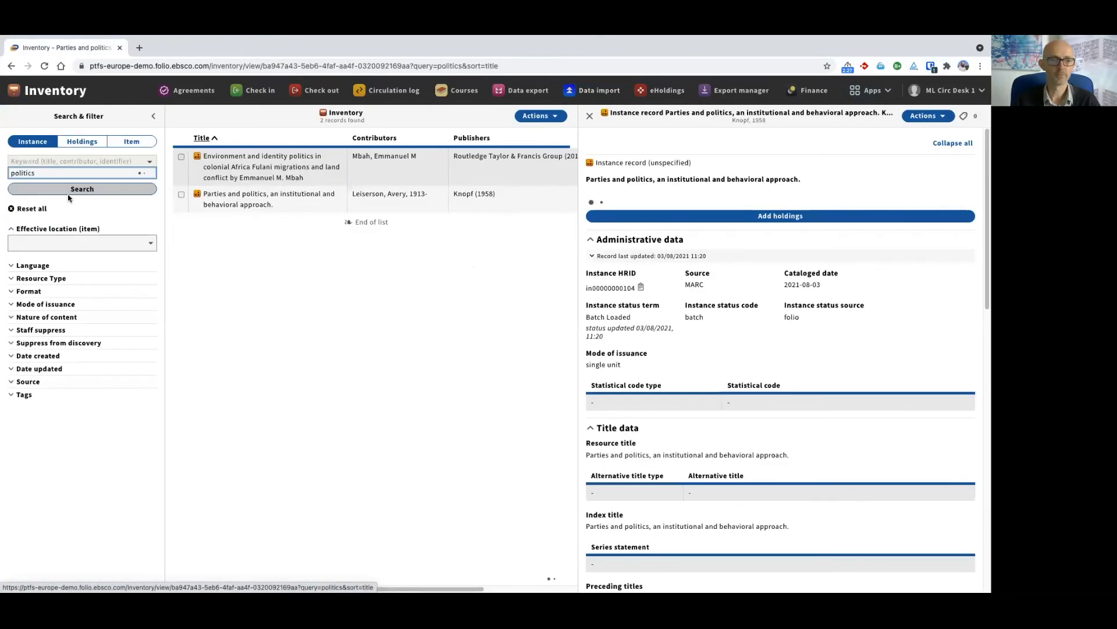
# Clear the previous inventory search, search instances for "flower", and examine the "What flower is that?" instance record
pyautogui.click(31, 209)
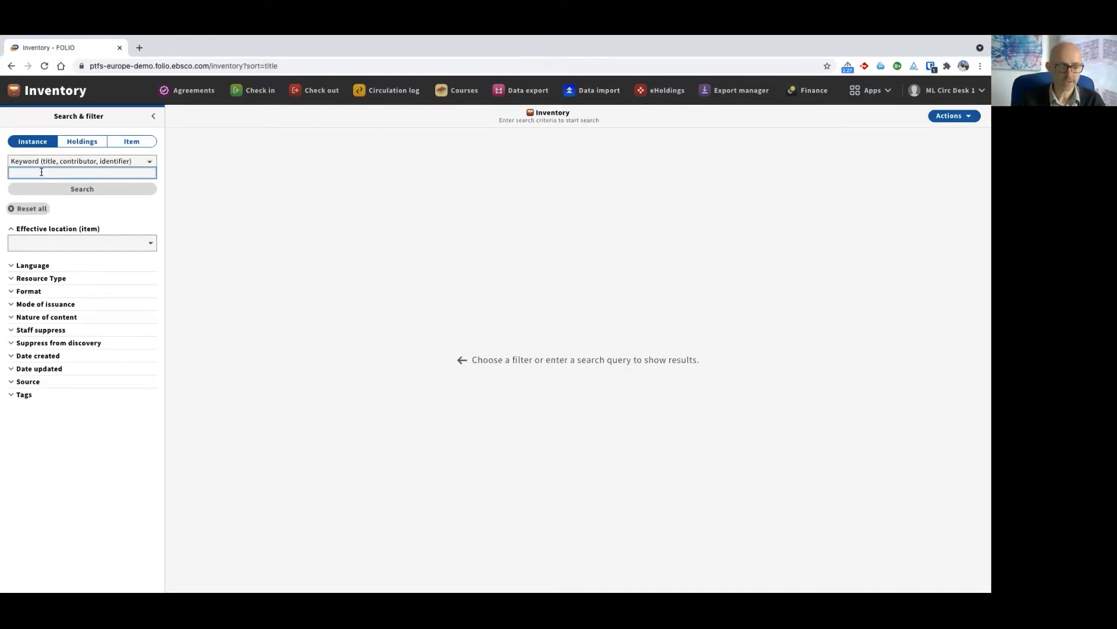
pyautogui.write('flower')
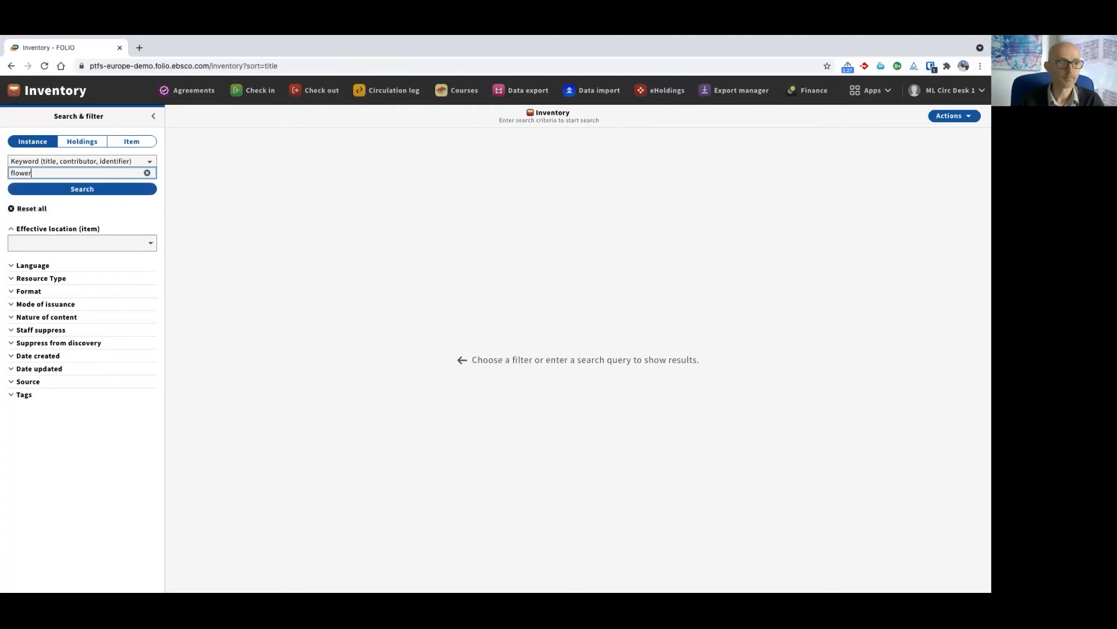
pyautogui.press('Return')
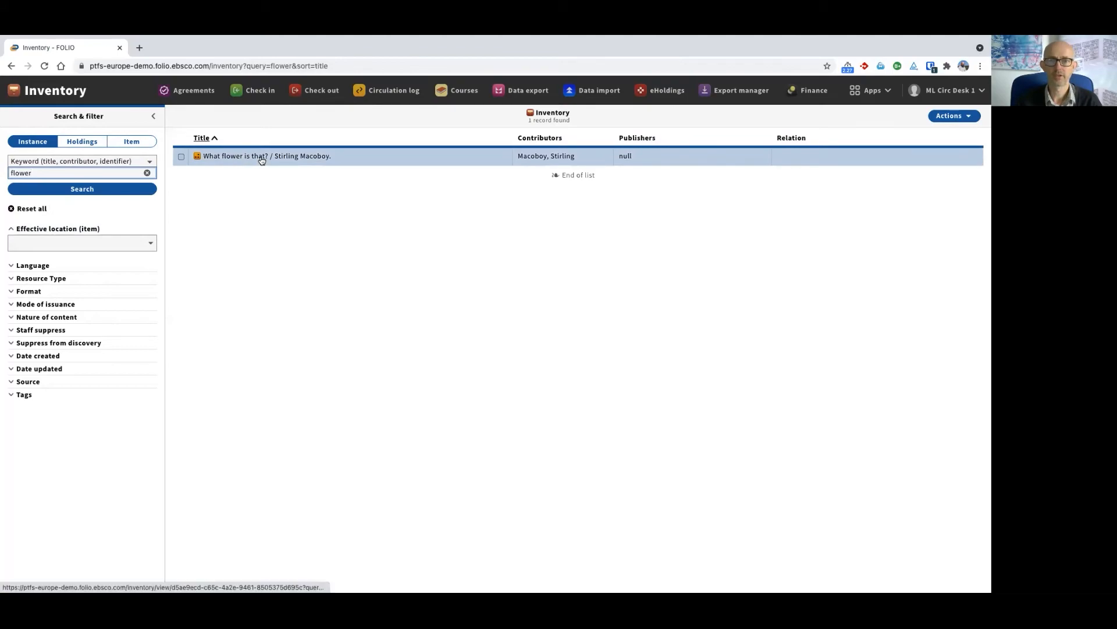
pyautogui.click(262, 160)
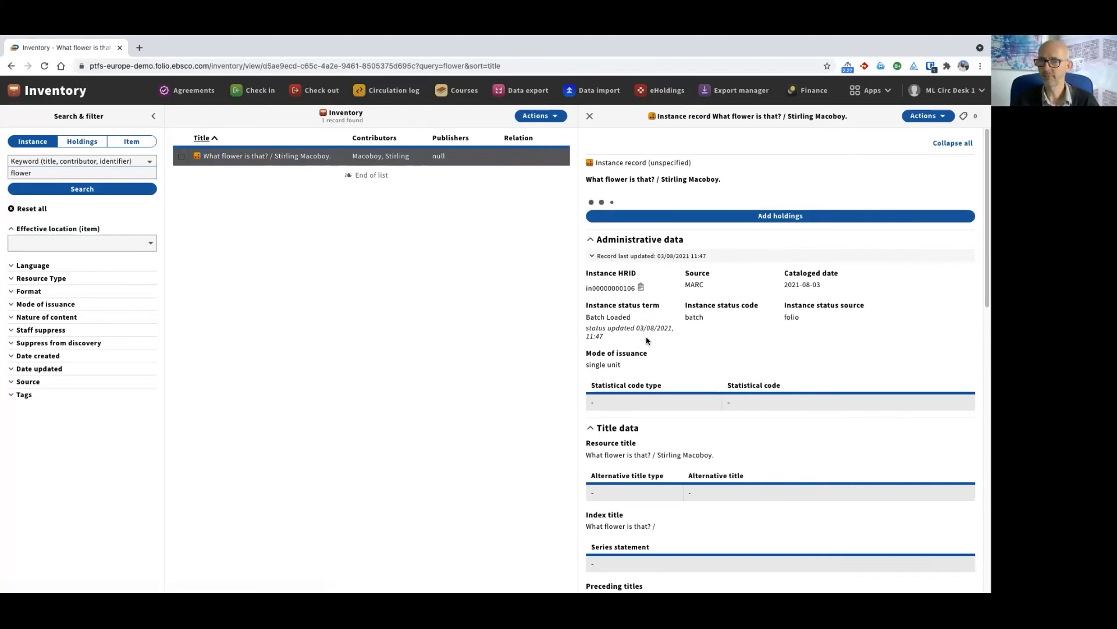
pyautogui.scroll(-1, 692, 343)
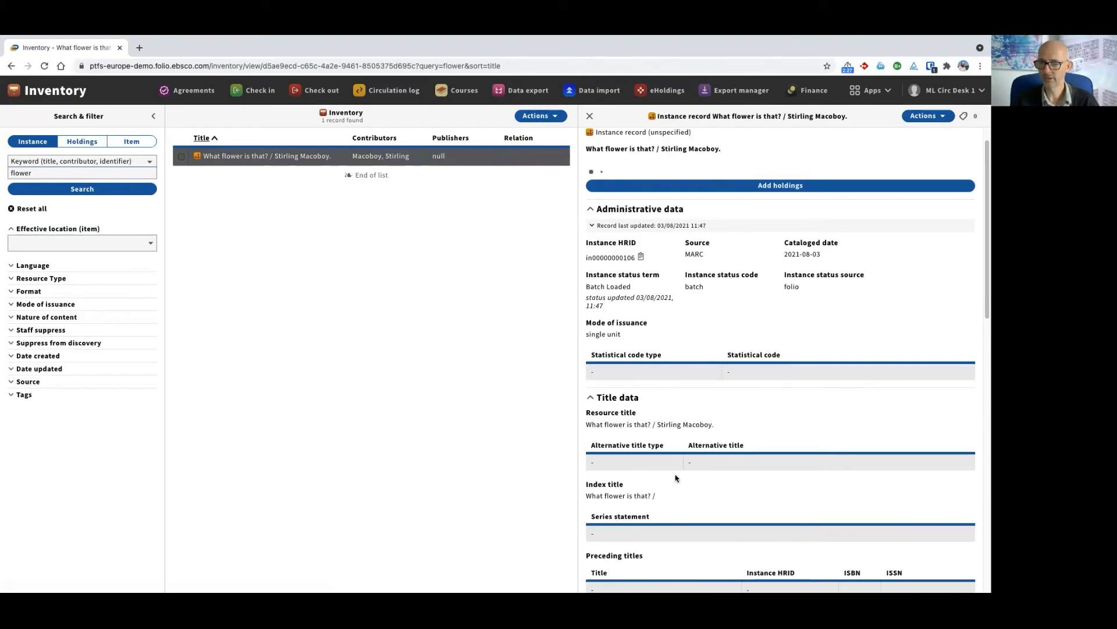
pyautogui.scroll(1, 675, 477)
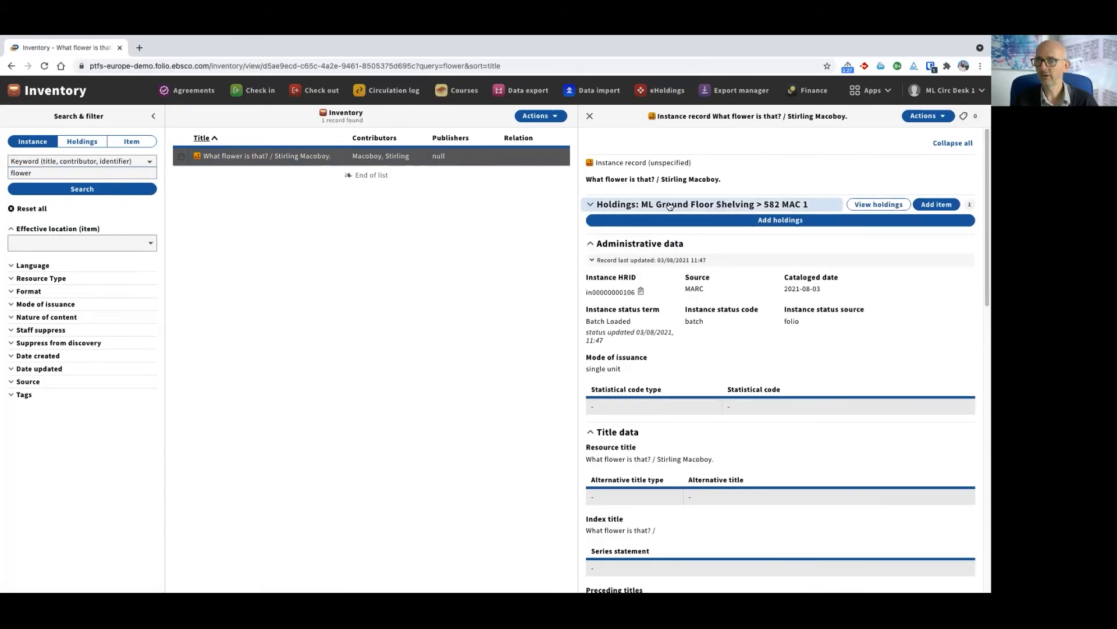
# Expand the ML Ground Floor Shelving holdings of the instance and copy its item barcode
pyautogui.click(687, 205)
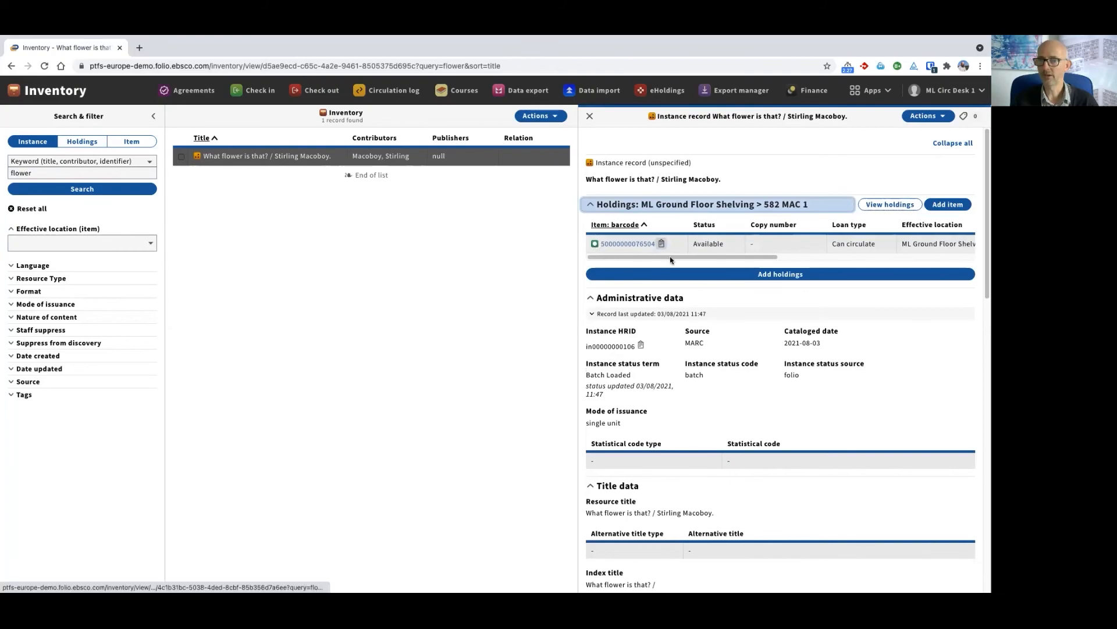
pyautogui.moveTo(669, 257); pyautogui.dragTo(639, 258)
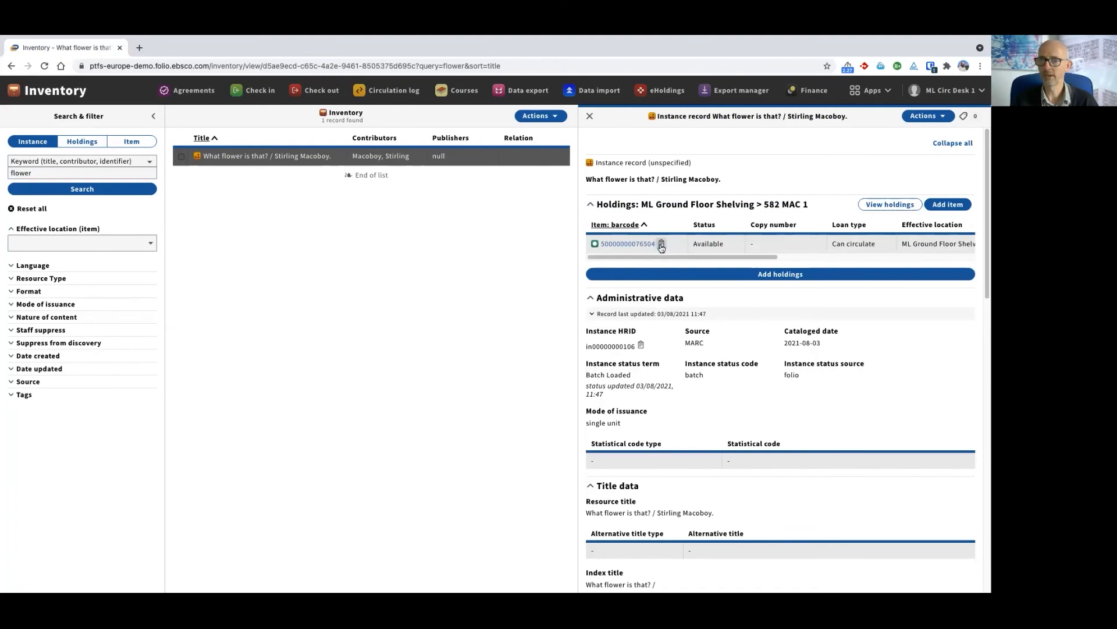
pyautogui.click(663, 245)
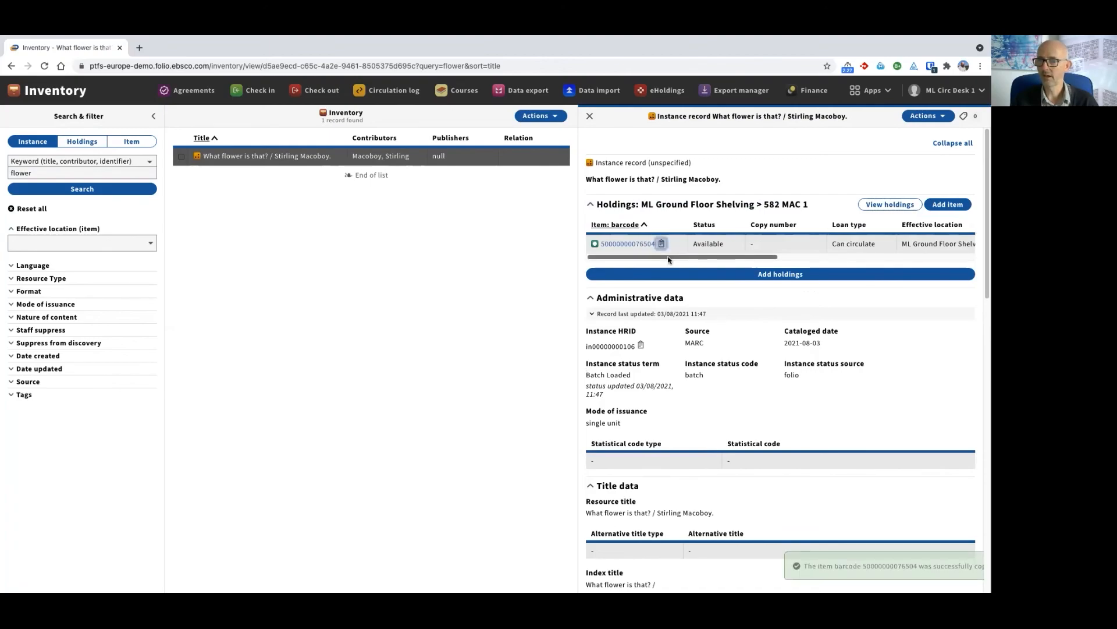